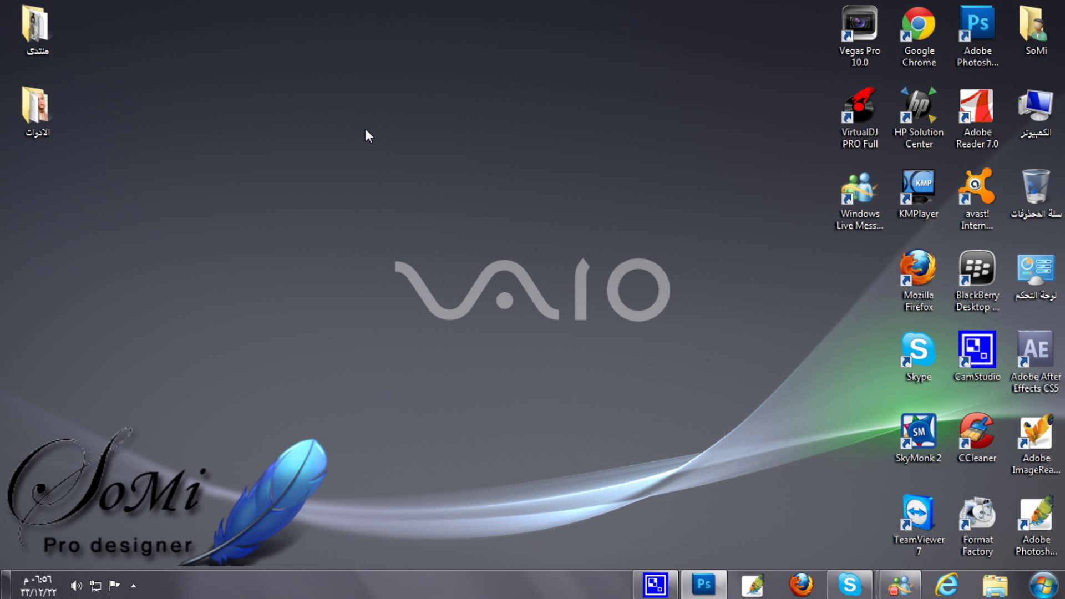
Open the text document stored in the الادوات folder on the desktop.
double_click(41, 52)
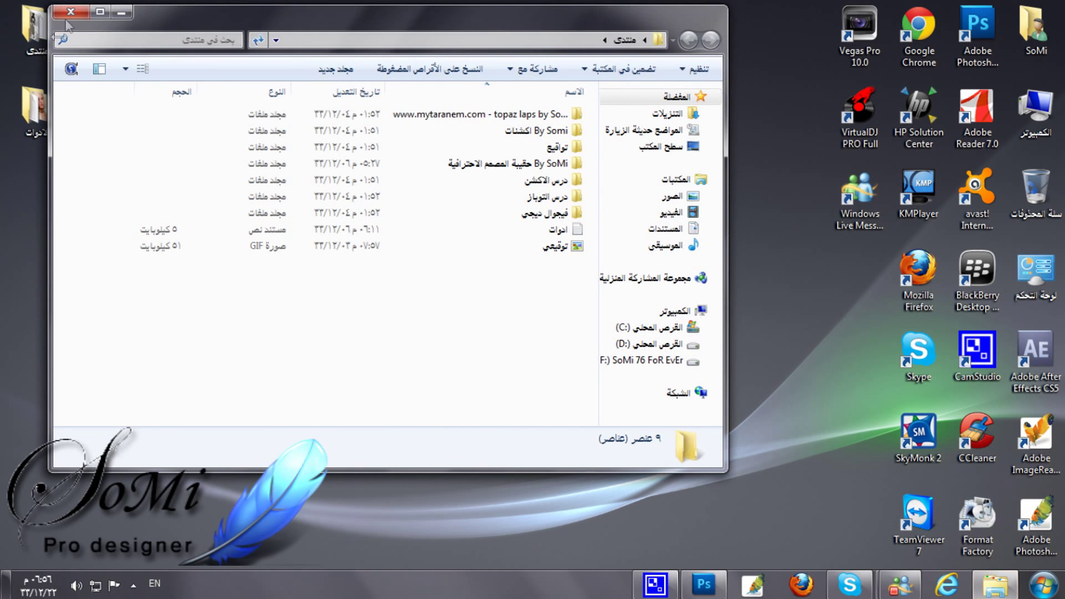
click(69, 13)
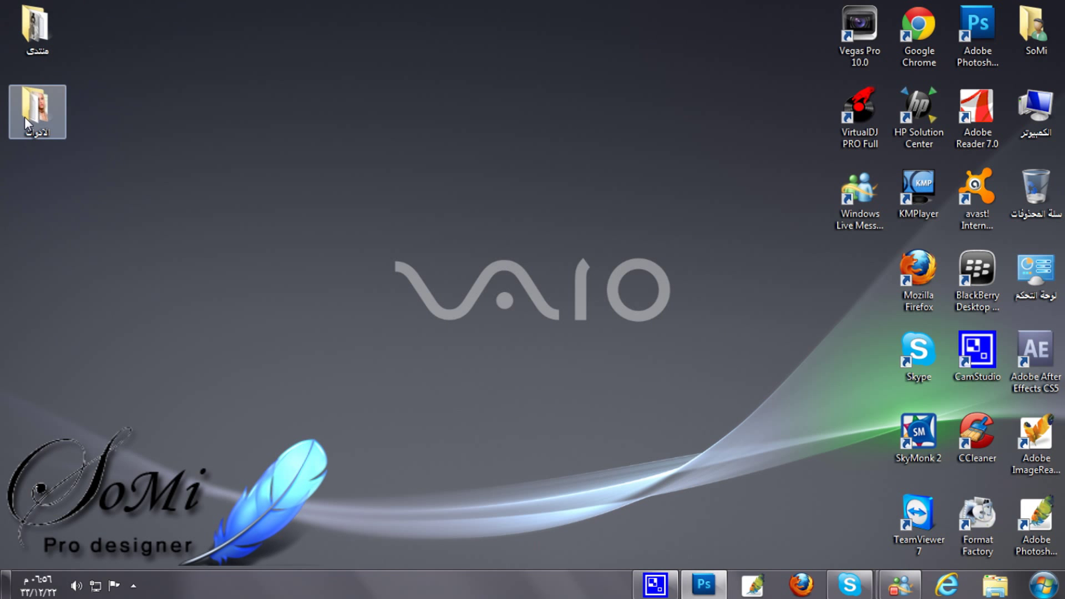
double_click(25, 115)
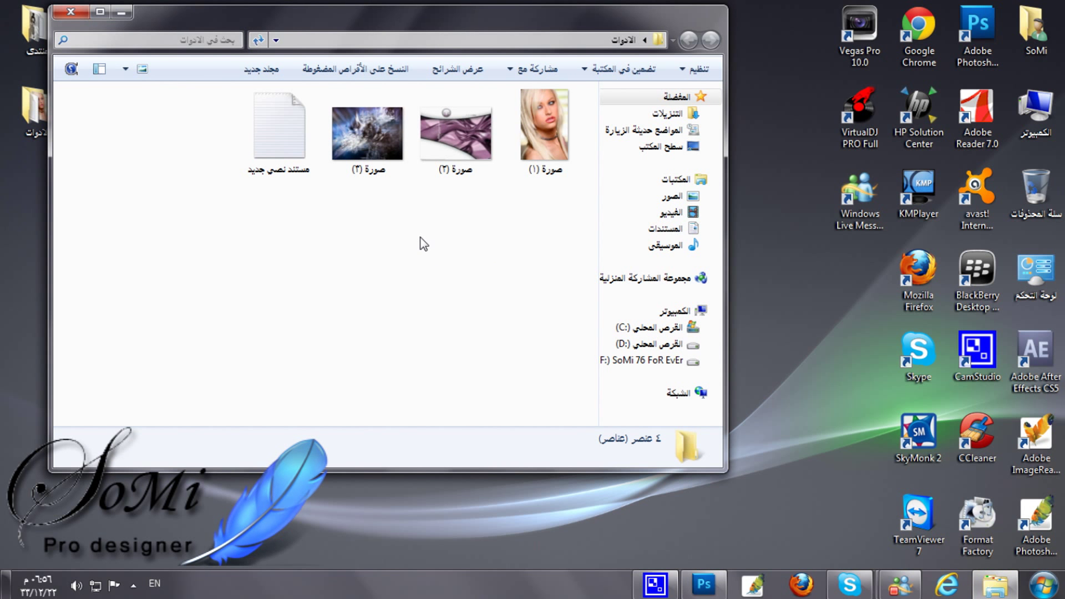
click(301, 141)
double_click(301, 141)
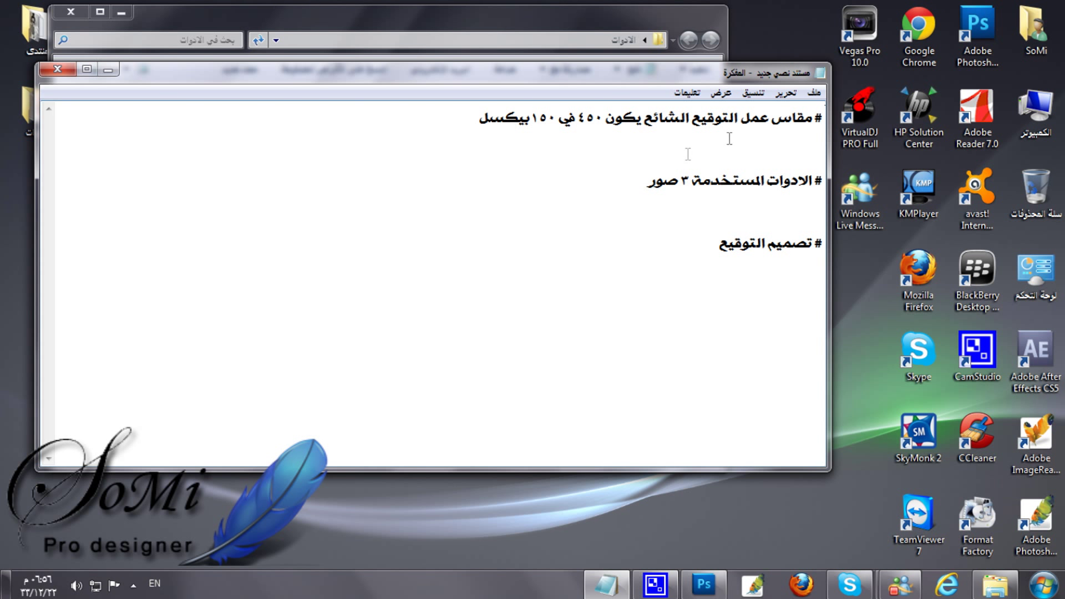
Read the notes on signature size and required images, and select the three images in the الادوات folder.
drag(810, 132, 752, 138)
click(752, 139)
drag(808, 182, 775, 185)
click(639, 204)
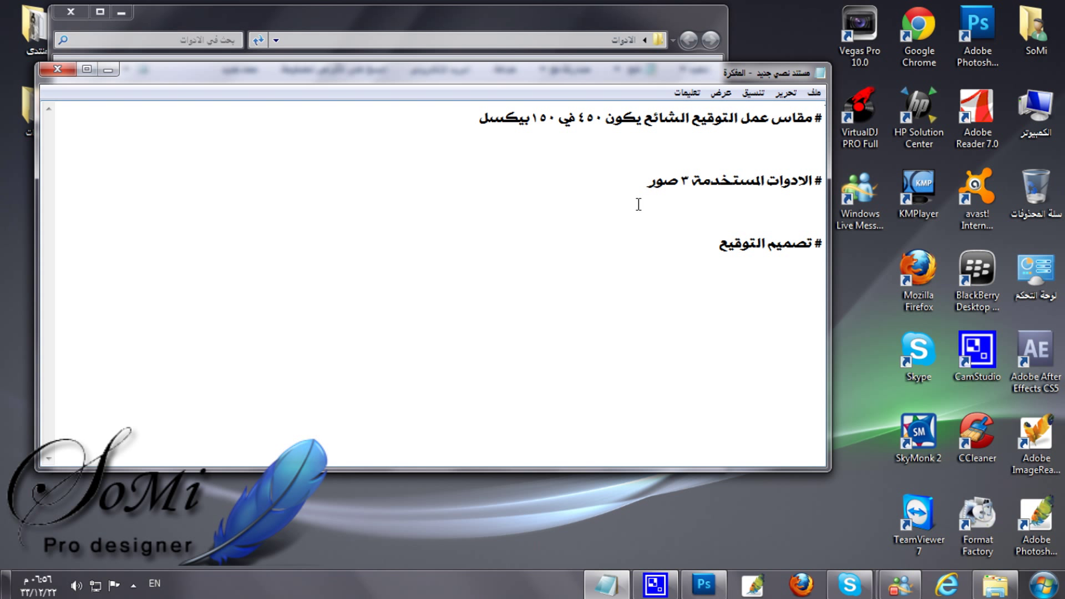
click(107, 70)
drag(343, 209, 554, 96)
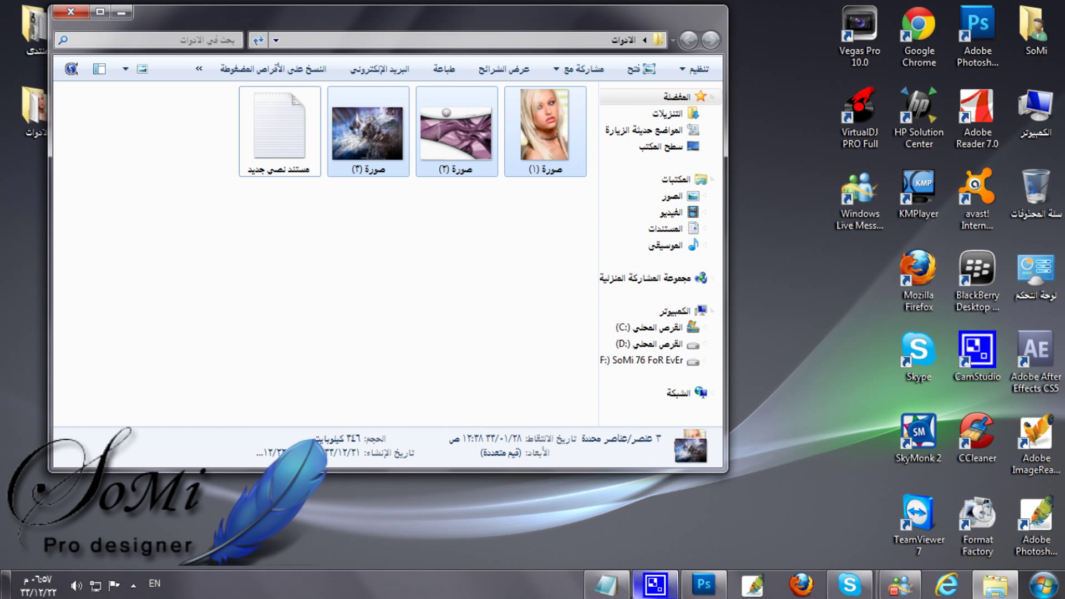
Highlight the تصميم التوقيع line in the notes and minimize both the notes and the folder.
click(607, 584)
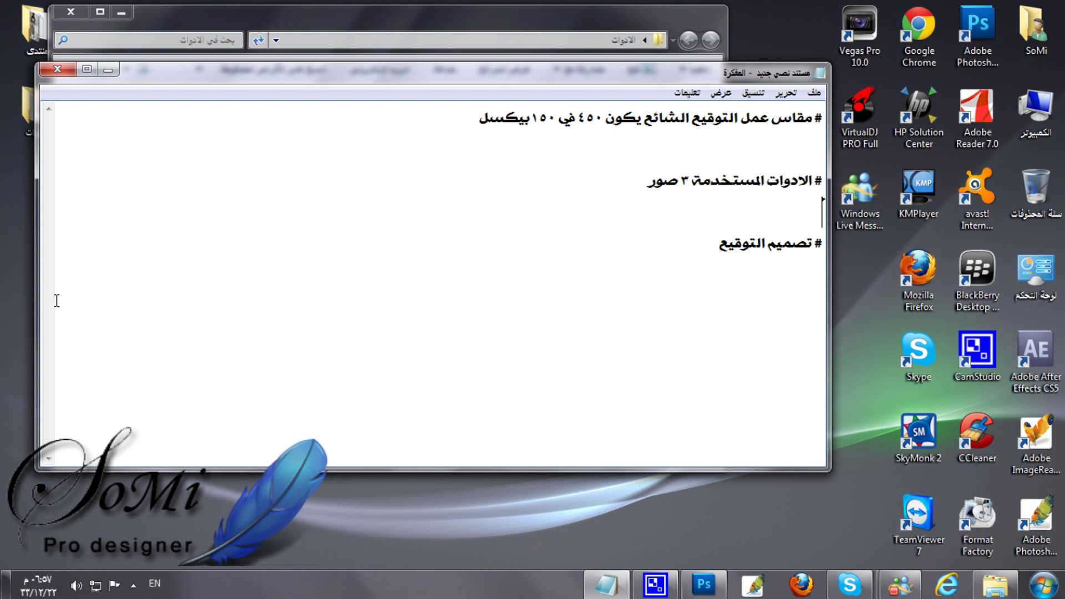
drag(530, 284, 988, 242)
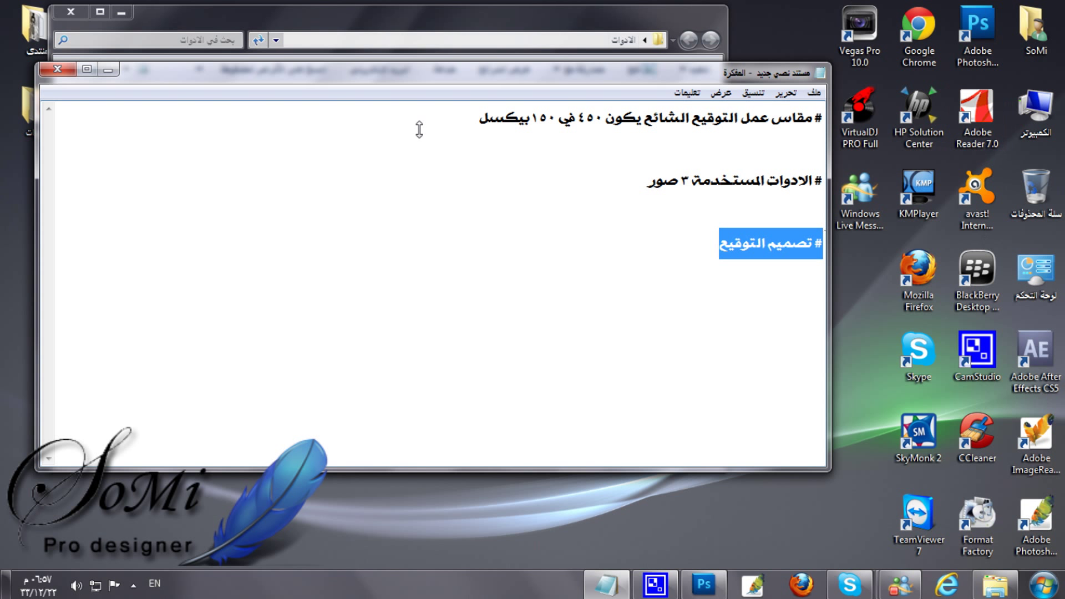
click(113, 74)
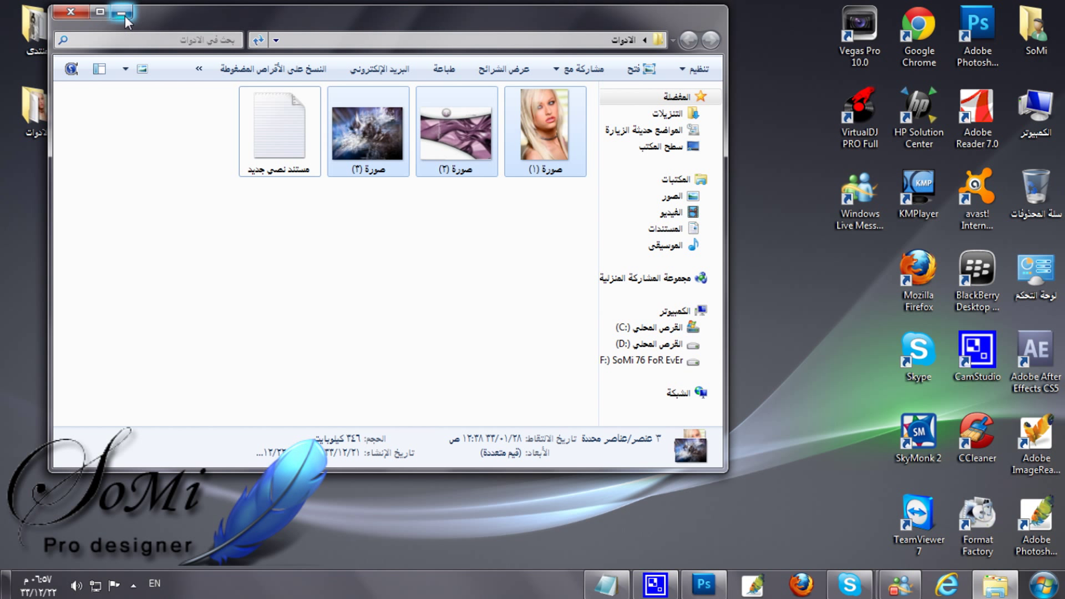
click(123, 13)
click(125, 17)
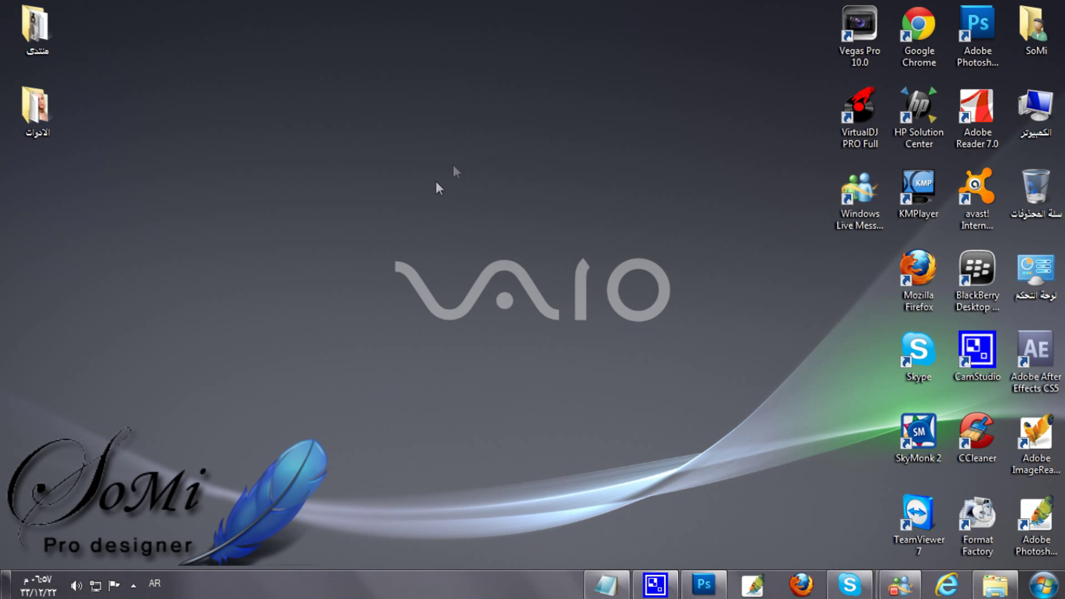
Switch to Adobe Photoshop.
click(991, 28)
click(642, 148)
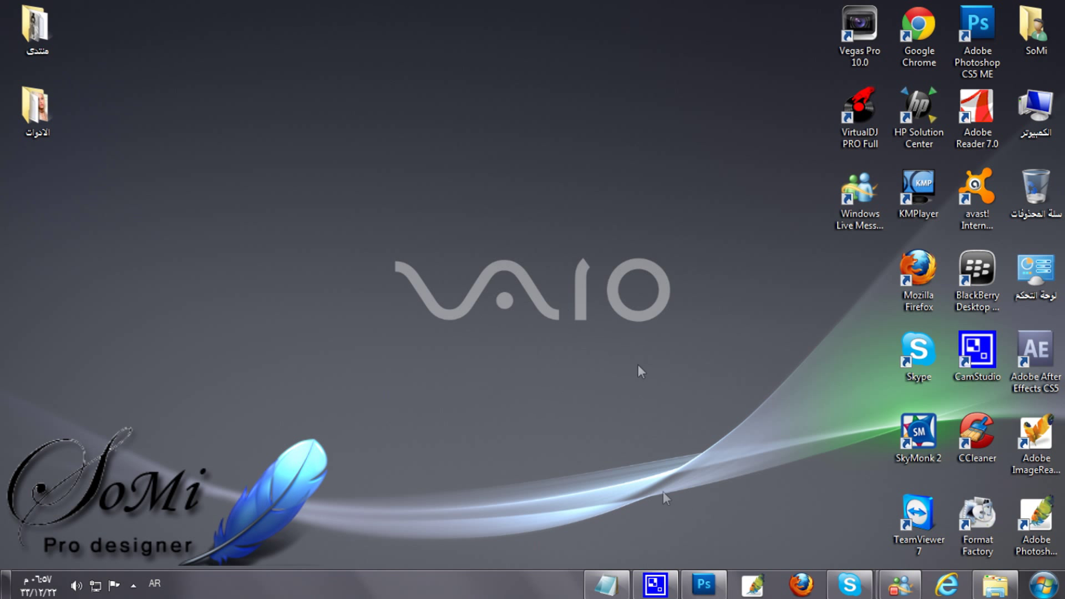
click(703, 584)
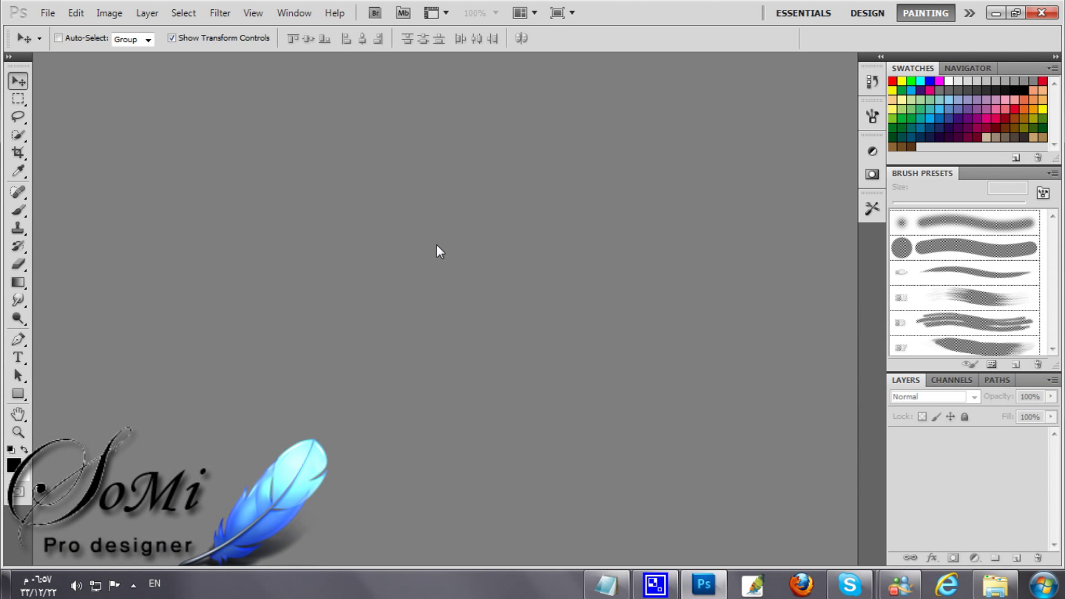
click(49, 13)
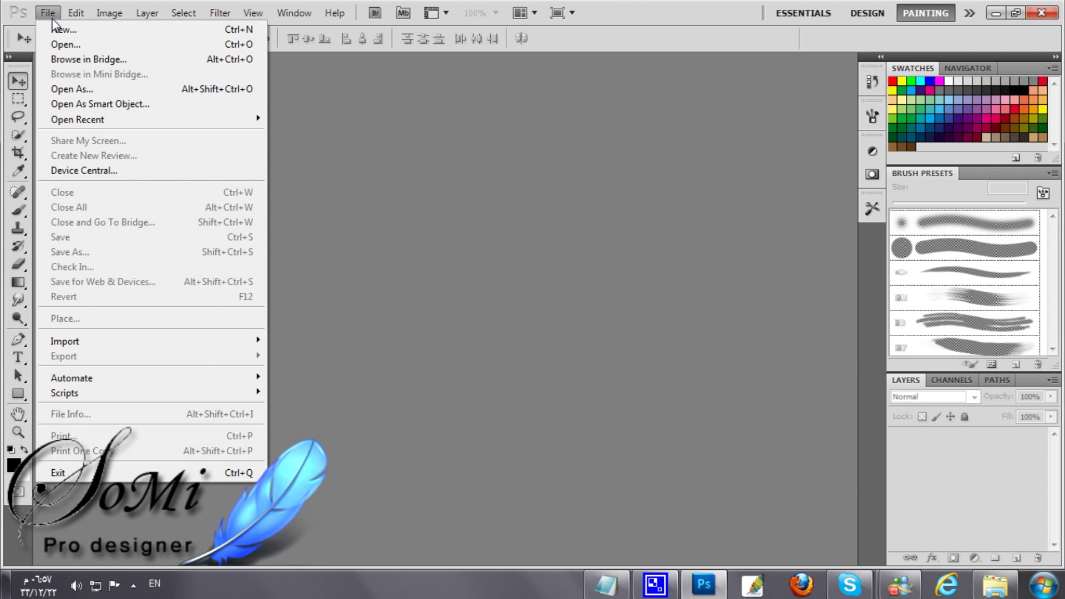
click(81, 31)
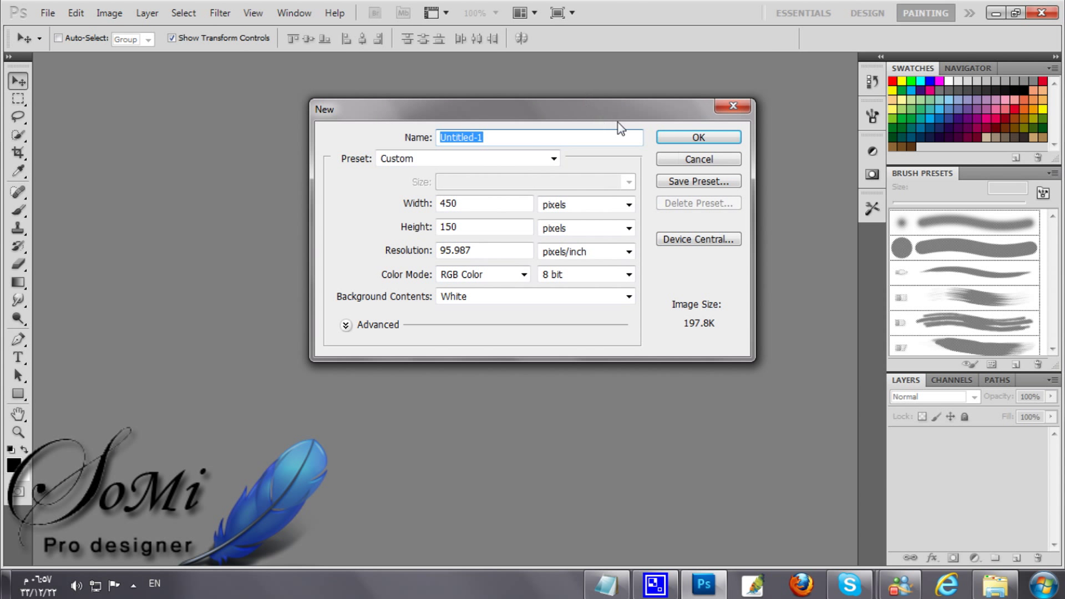
click(699, 160)
Open the three images صورة (1), صورة (2) and صورة (3) from the الادوات folder and bring the portrait to the front.
click(48, 14)
click(61, 41)
drag(621, 210, 395, 108)
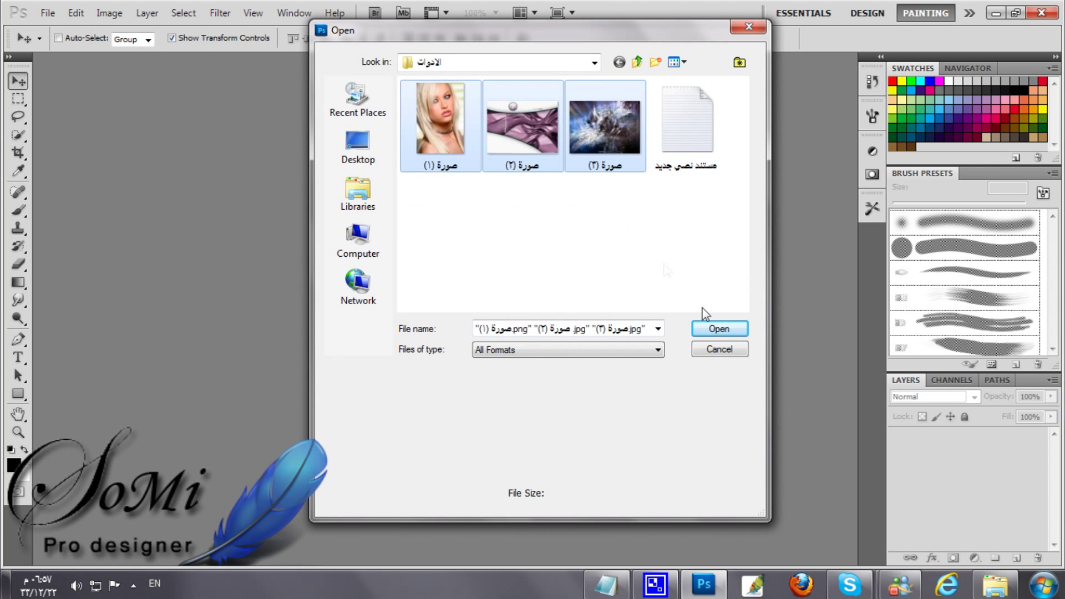
click(719, 329)
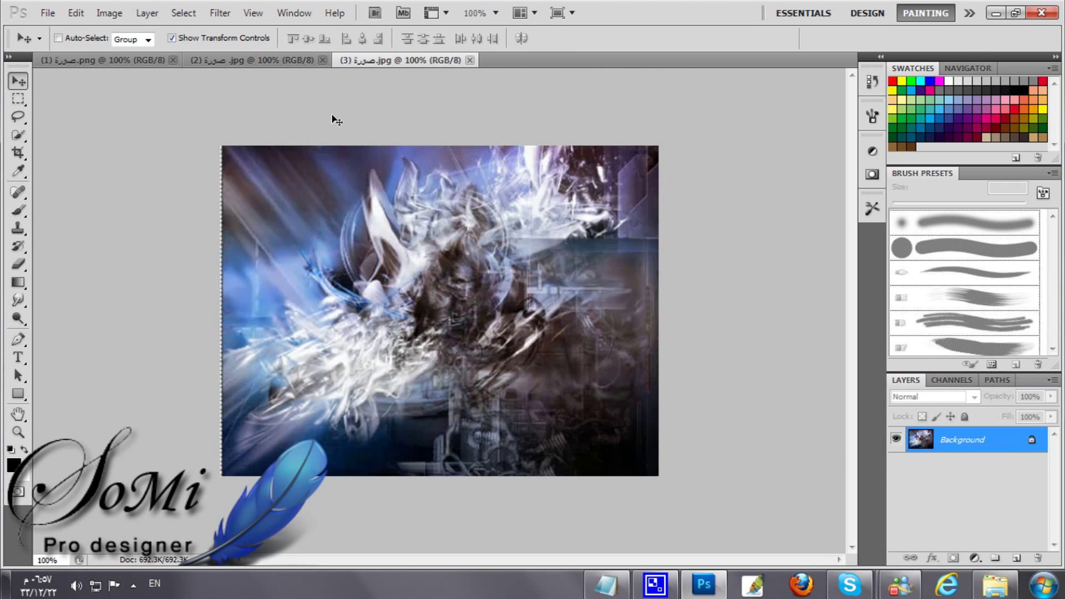
click(271, 64)
click(130, 64)
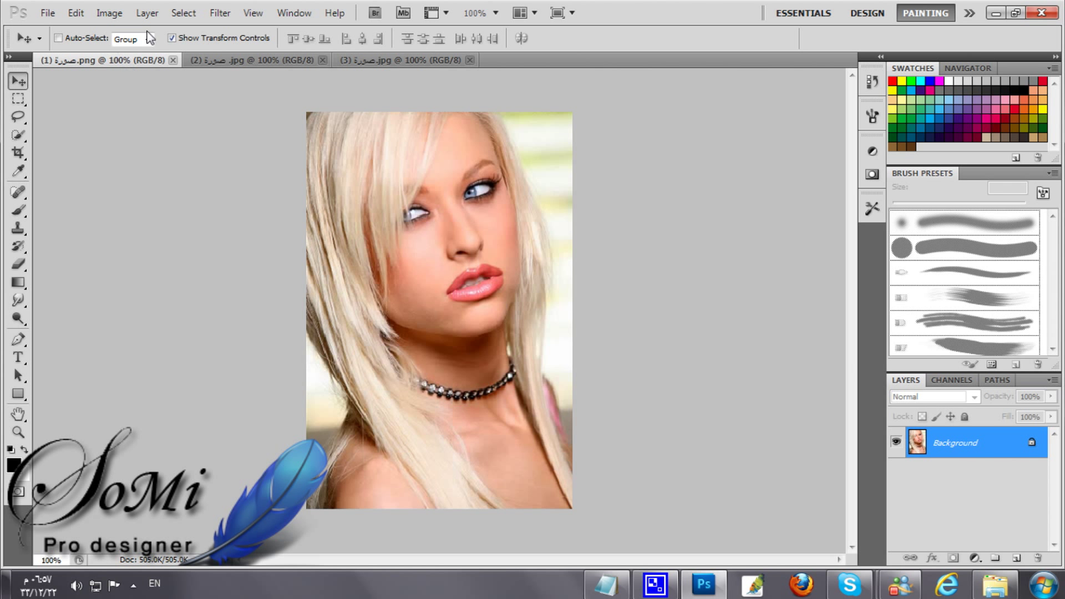
Create a new document 450 pixels wide and 150 pixels high, in RGB Color with a white background.
click(48, 11)
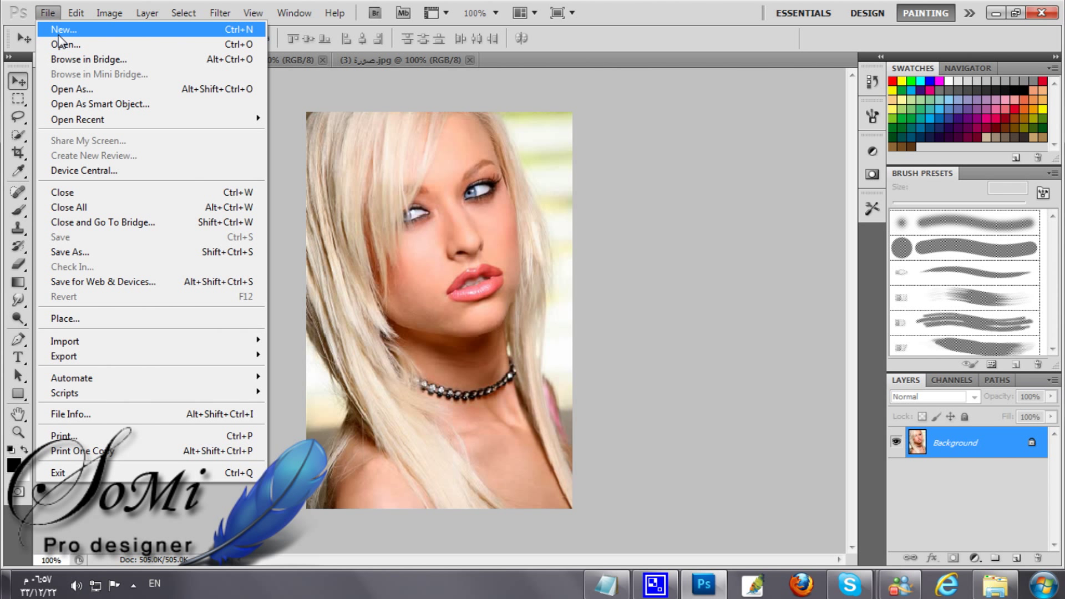
click(60, 31)
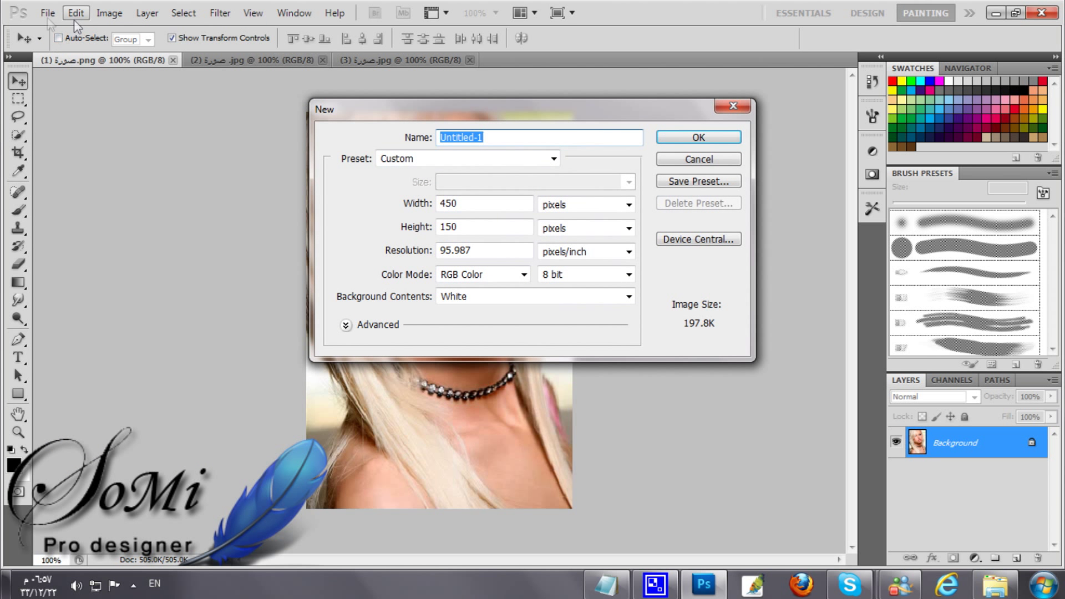
double_click(471, 207)
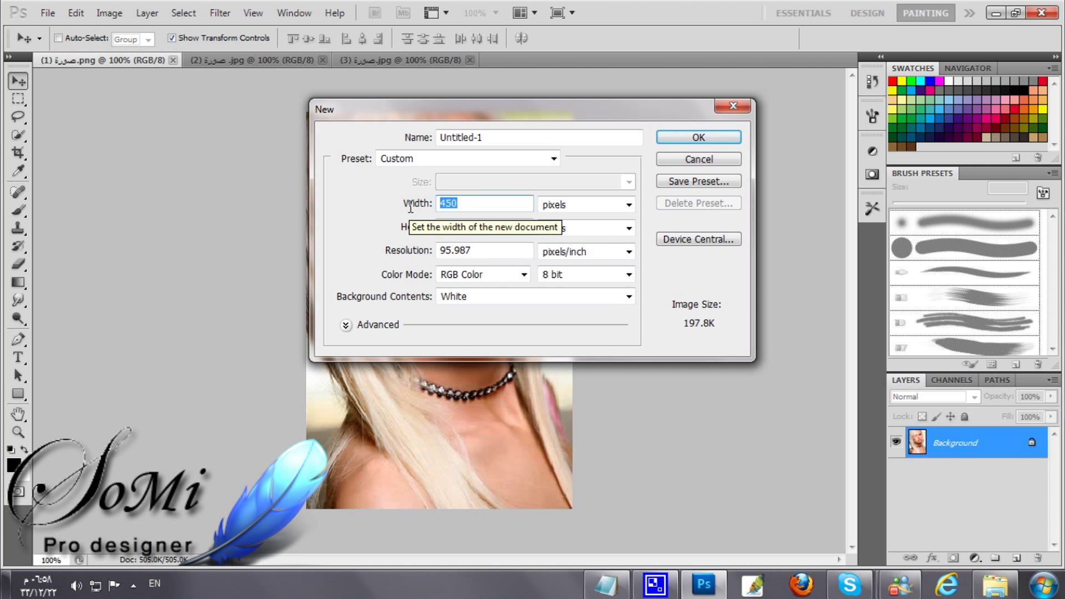
double_click(485, 226)
click(561, 209)
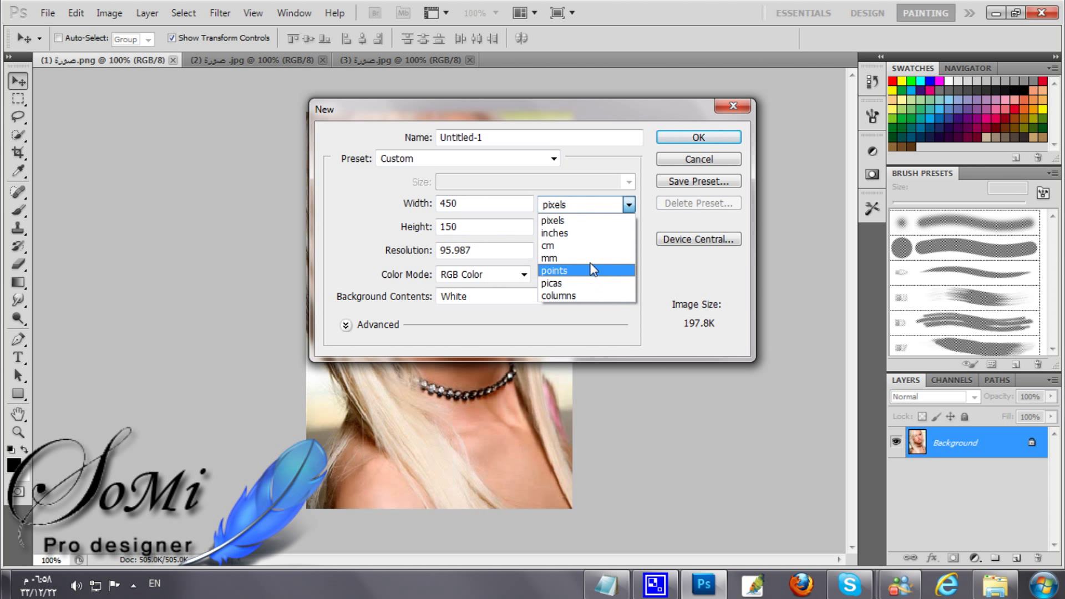
click(555, 220)
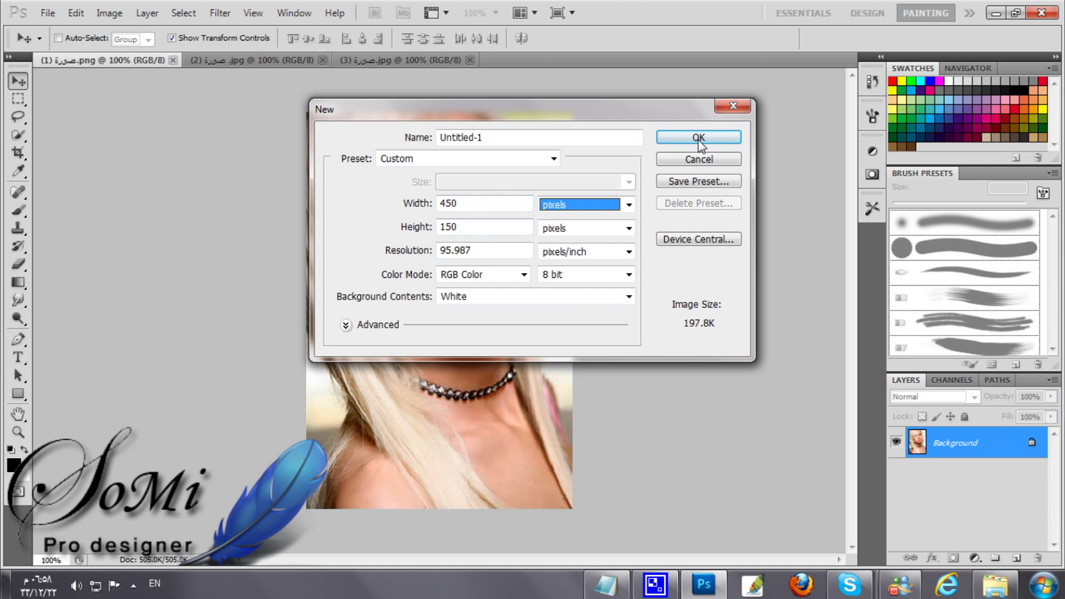
click(732, 137)
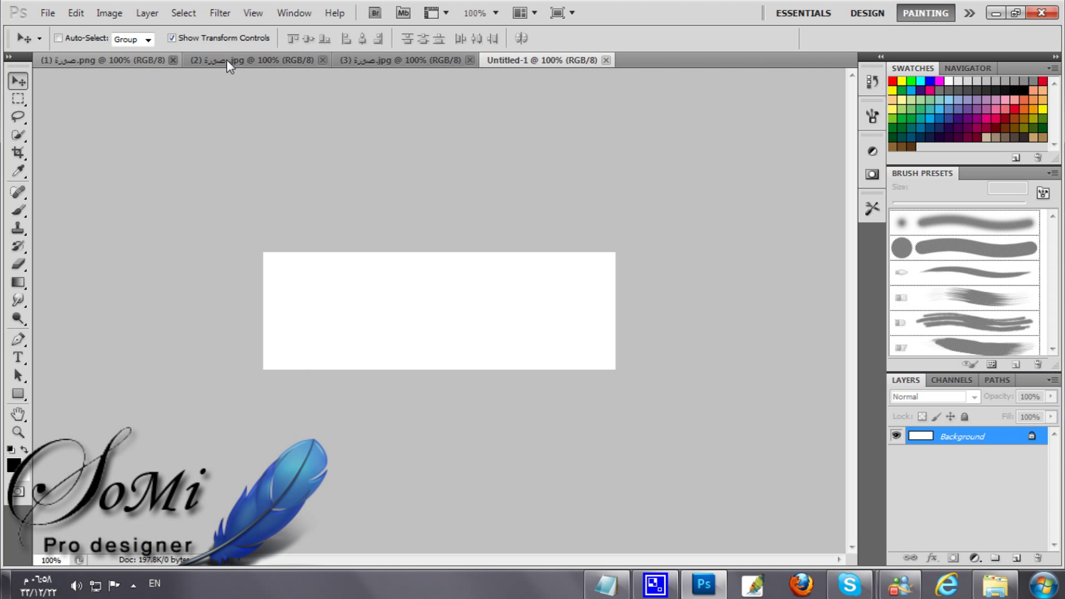
Copy the blonde woman's portrait into the blank Untitled-1 document as a new layer.
click(124, 61)
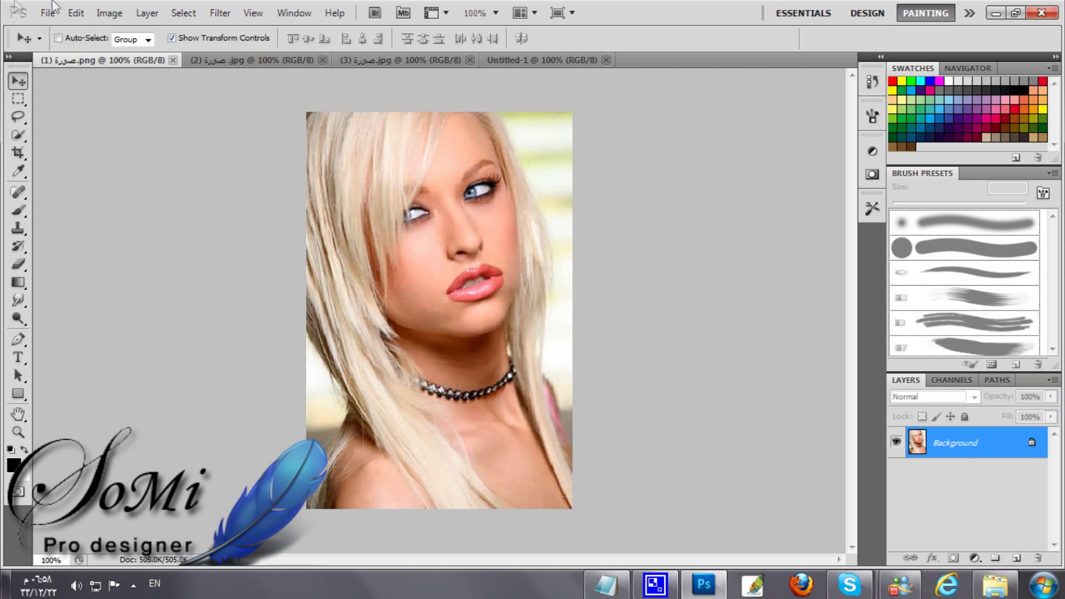
drag(548, 62, 408, 515)
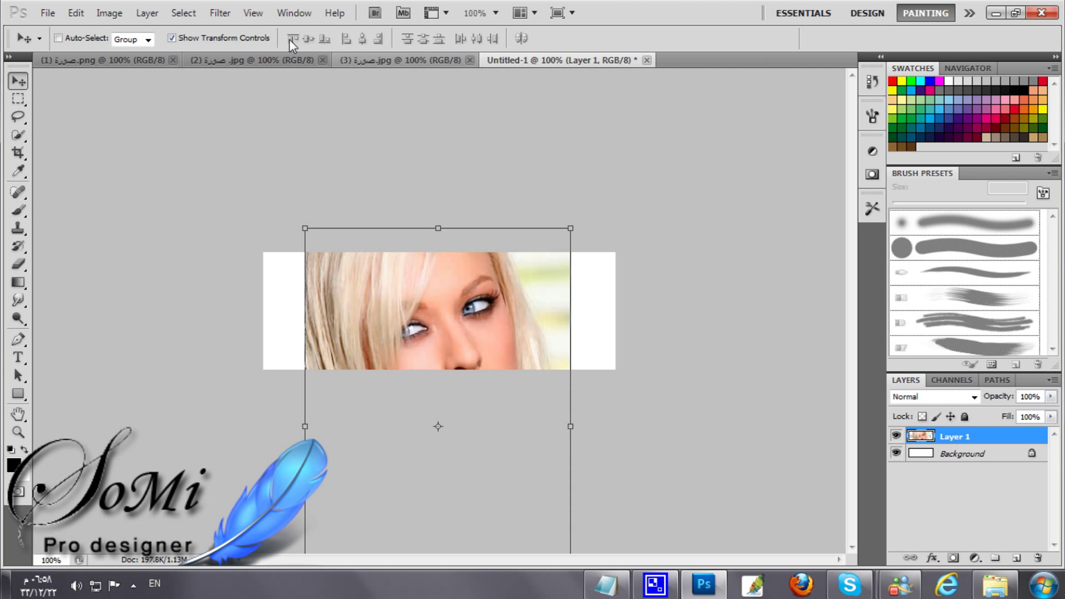
Activate the Smudge tool and examine its brush tip shape, size and spacing settings.
mouse_move(18, 302)
mouse_down()
mouse_move(77, 334)
mouse_move(42, 331)
mouse_move(60, 337)
mouse_up()
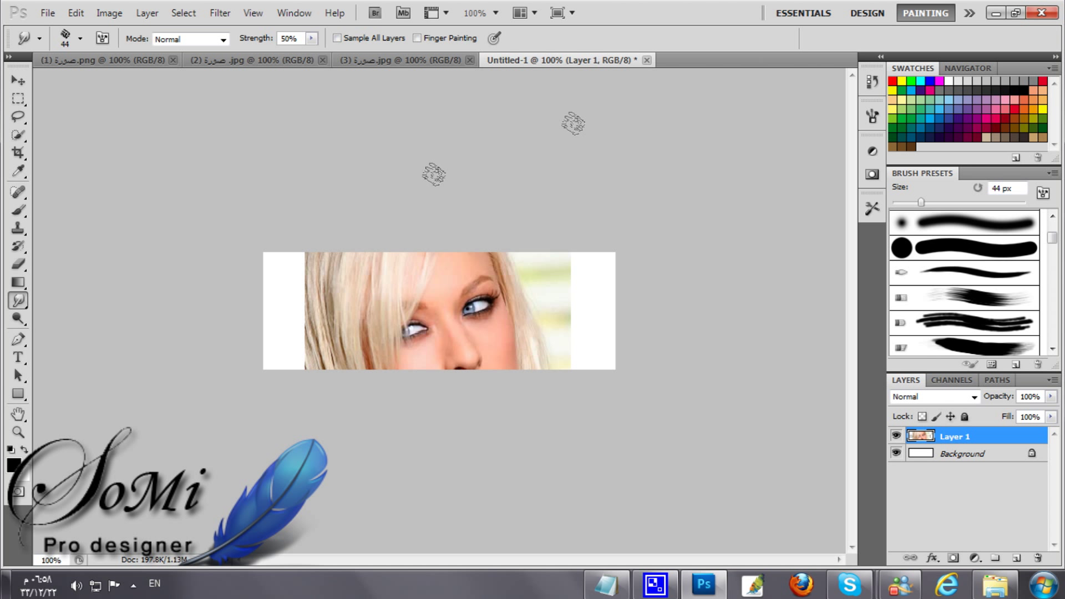
click(1044, 194)
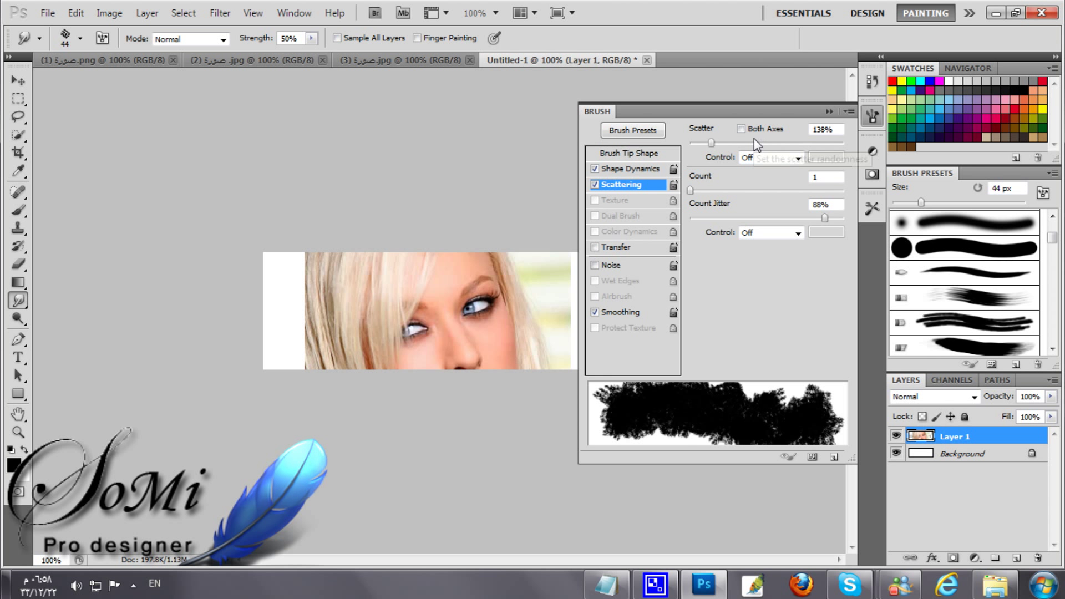
click(629, 170)
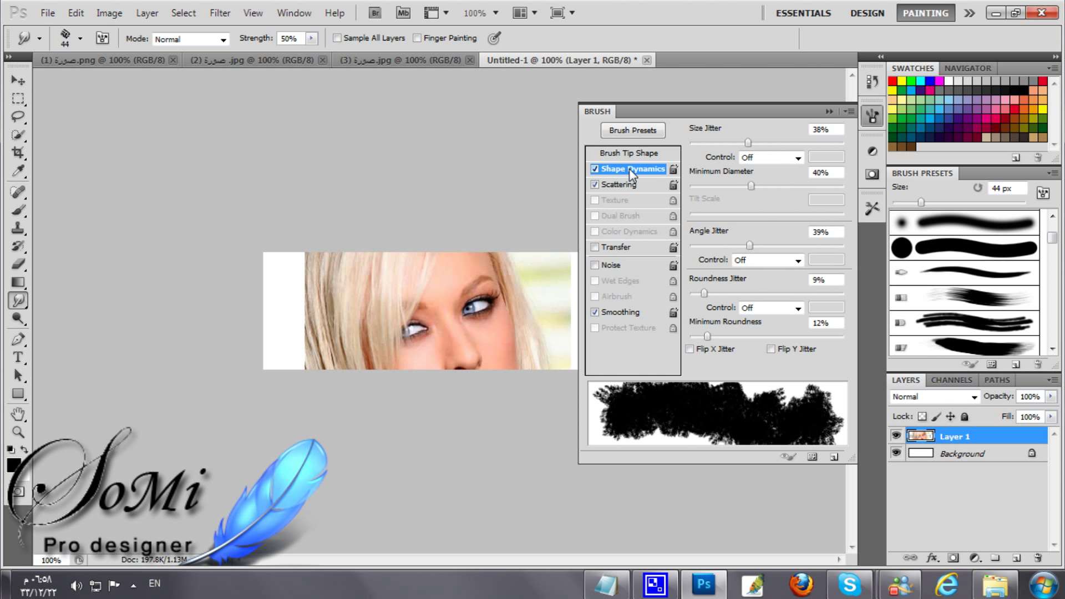
click(638, 156)
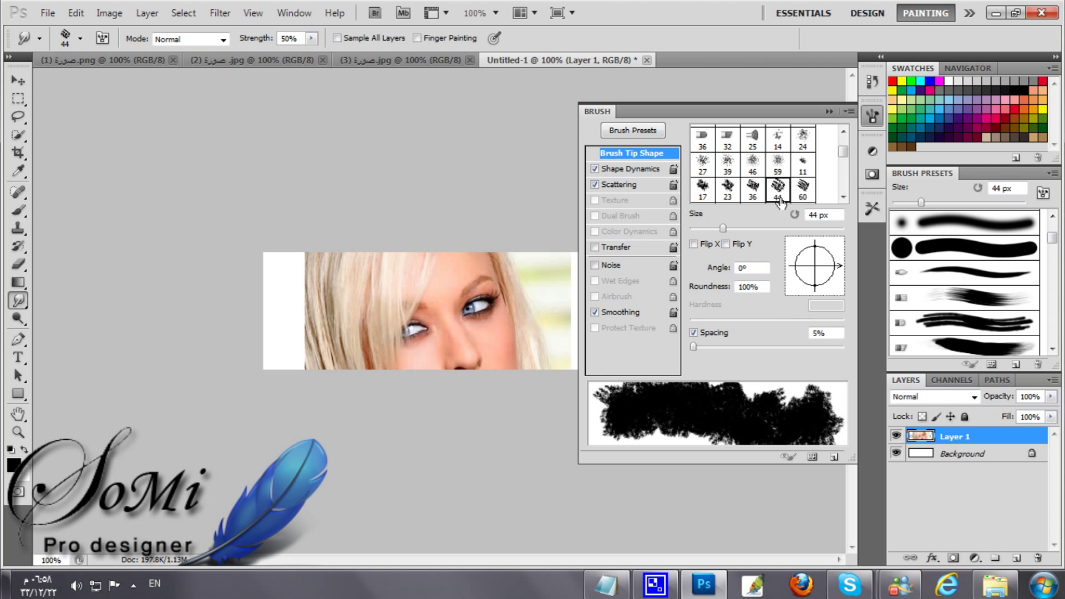
click(838, 217)
Examine the smudge brush's Shape Dynamics and Scattering settings, and close the brush settings.
click(643, 172)
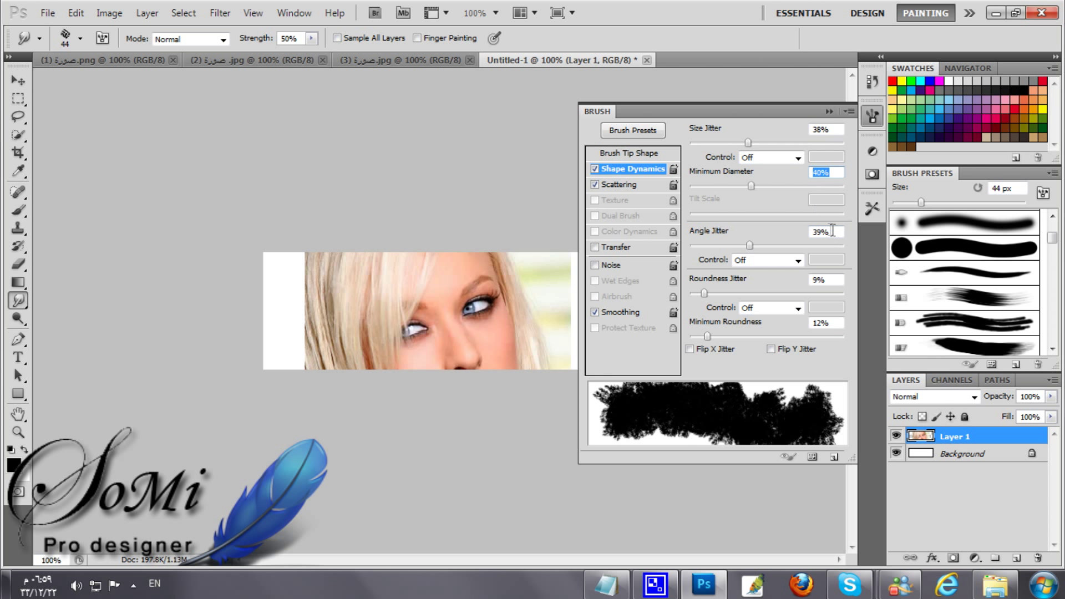
key(Tab)
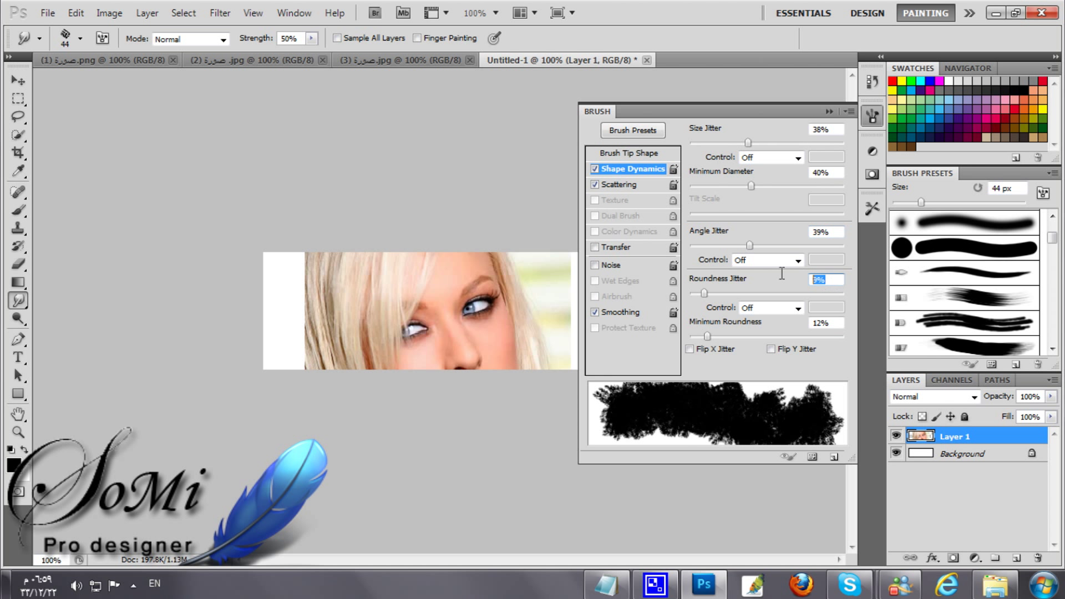
key(Tab)
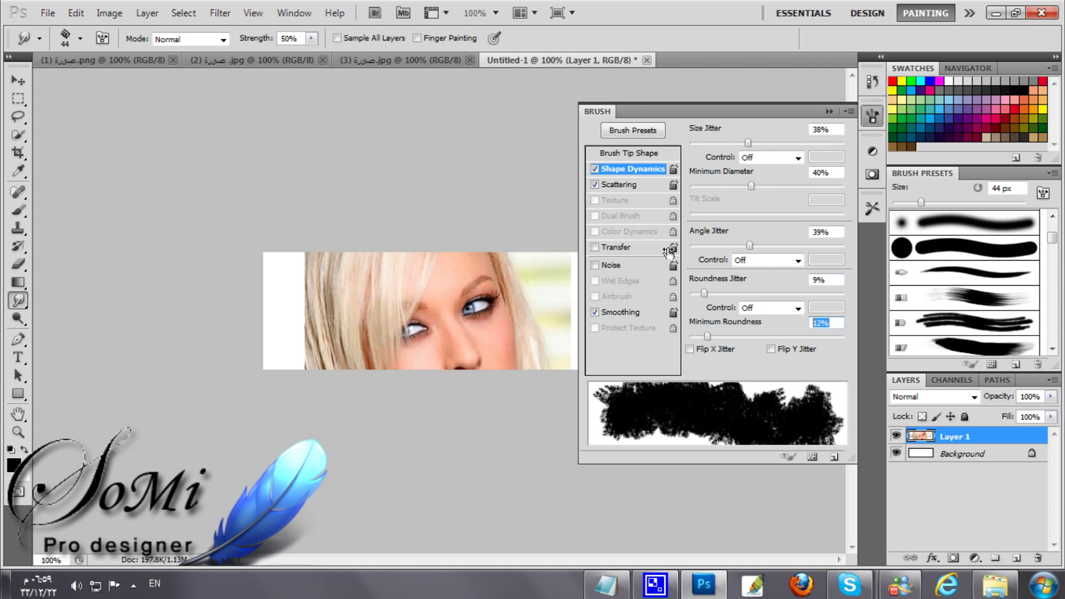
click(640, 187)
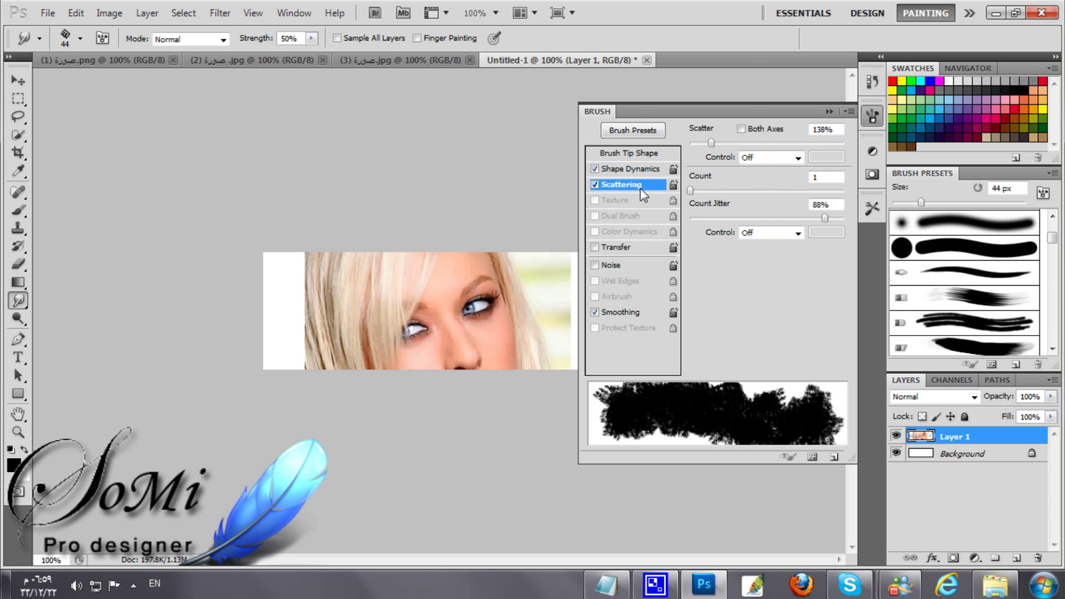
click(838, 130)
key(Tab)
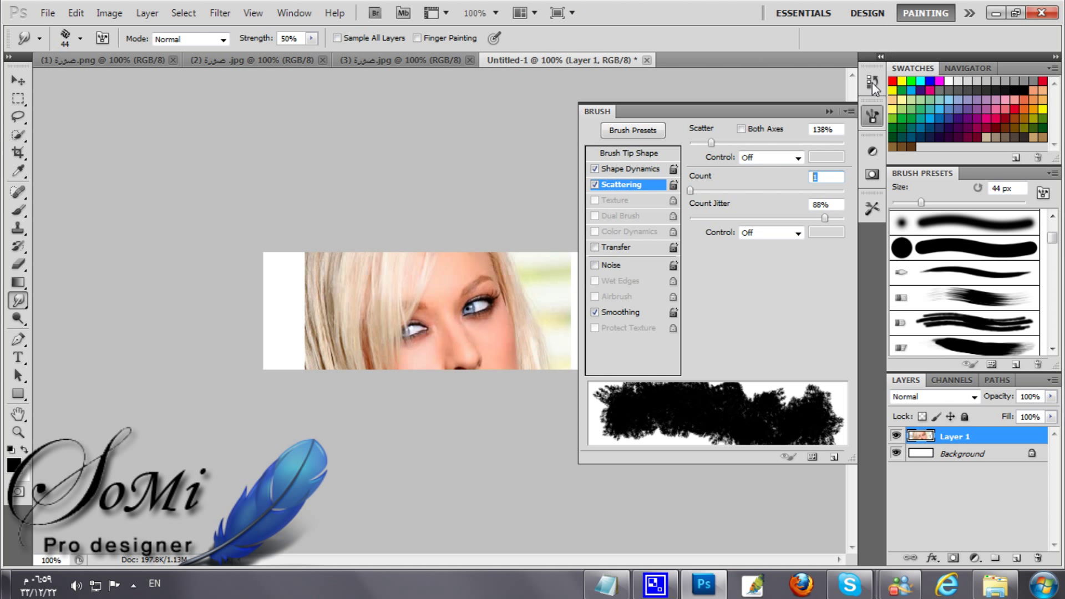
click(830, 111)
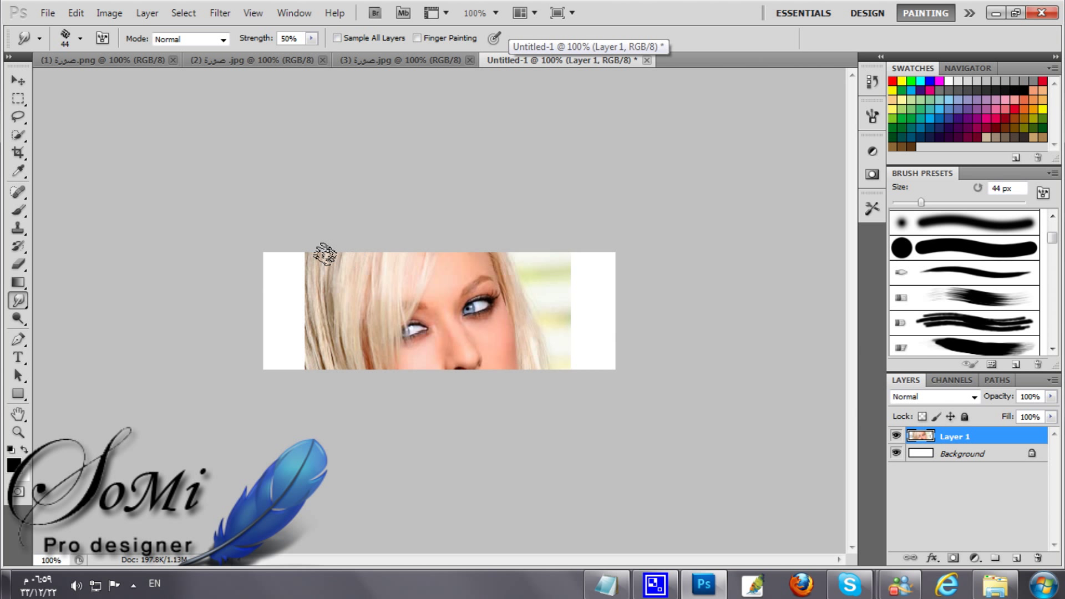
Smudge the portrait on Layer 1 across the whole canvas into a soft blended background with the Smudge tool at 50% strength.
mouse_move(325, 254)
mouse_down()
mouse_move(272, 274)
mouse_move(315, 245)
mouse_move(225, 321)
mouse_move(314, 209)
mouse_move(230, 340)
mouse_move(379, 205)
mouse_move(226, 375)
mouse_move(302, 312)
mouse_move(270, 299)
mouse_move(316, 248)
mouse_move(363, 300)
mouse_move(297, 357)
mouse_move(322, 328)
mouse_move(312, 385)
mouse_move(453, 259)
mouse_move(377, 270)
mouse_move(350, 302)
mouse_move(439, 243)
mouse_move(275, 314)
mouse_move(416, 299)
mouse_move(547, 229)
mouse_move(380, 356)
mouse_move(575, 194)
mouse_move(347, 434)
mouse_move(464, 321)
mouse_move(435, 398)
mouse_move(547, 302)
mouse_move(484, 384)
mouse_move(587, 273)
mouse_move(497, 311)
mouse_move(468, 300)
mouse_up()
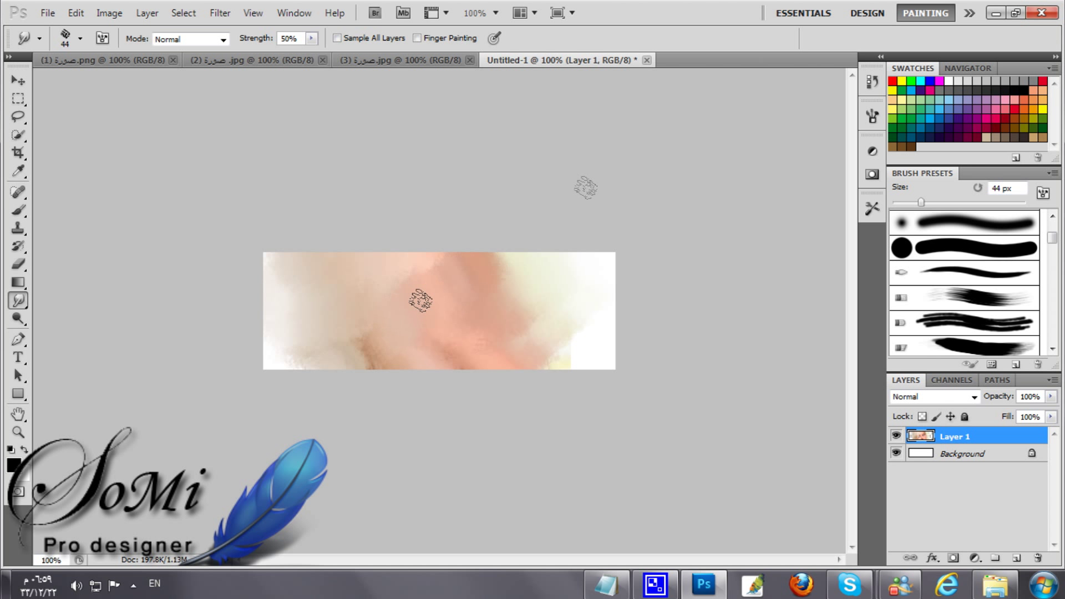
drag(498, 182, 305, 352)
mouse_move(477, 209)
mouse_down()
mouse_move(353, 364)
mouse_move(549, 294)
mouse_move(482, 325)
mouse_move(466, 246)
mouse_move(600, 286)
mouse_move(489, 378)
mouse_move(264, 411)
mouse_up()
mouse_move(332, 438)
mouse_down()
mouse_move(345, 392)
mouse_move(632, 289)
mouse_move(580, 214)
mouse_move(354, 307)
mouse_up()
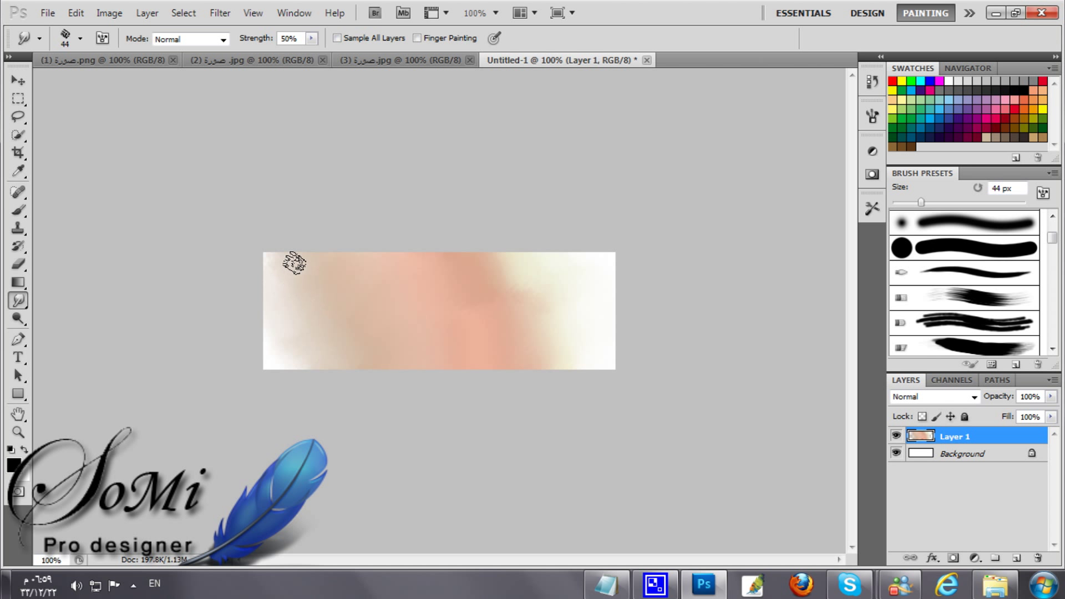
drag(500, 254, 825, 359)
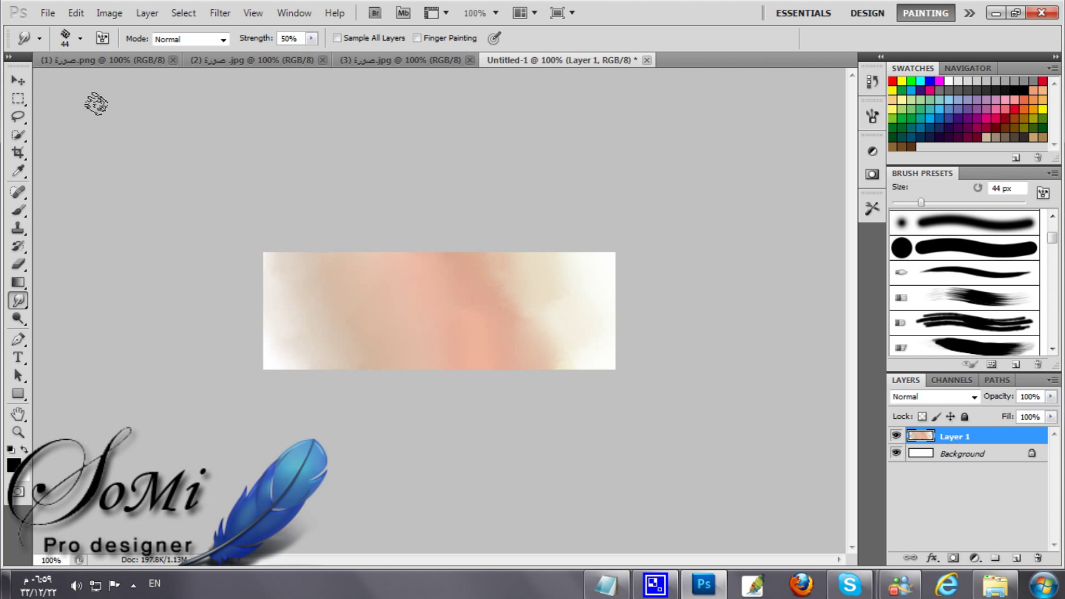
Copy the original blonde portrait into Untitled-1 again as a new layer and shrink it to fit the banner's height.
click(99, 62)
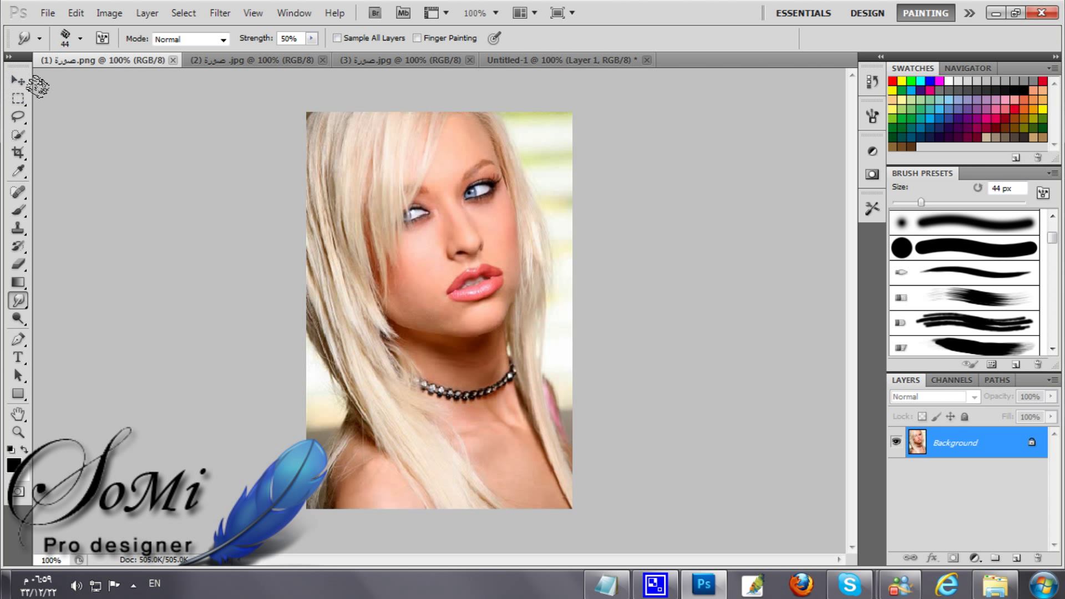
click(15, 83)
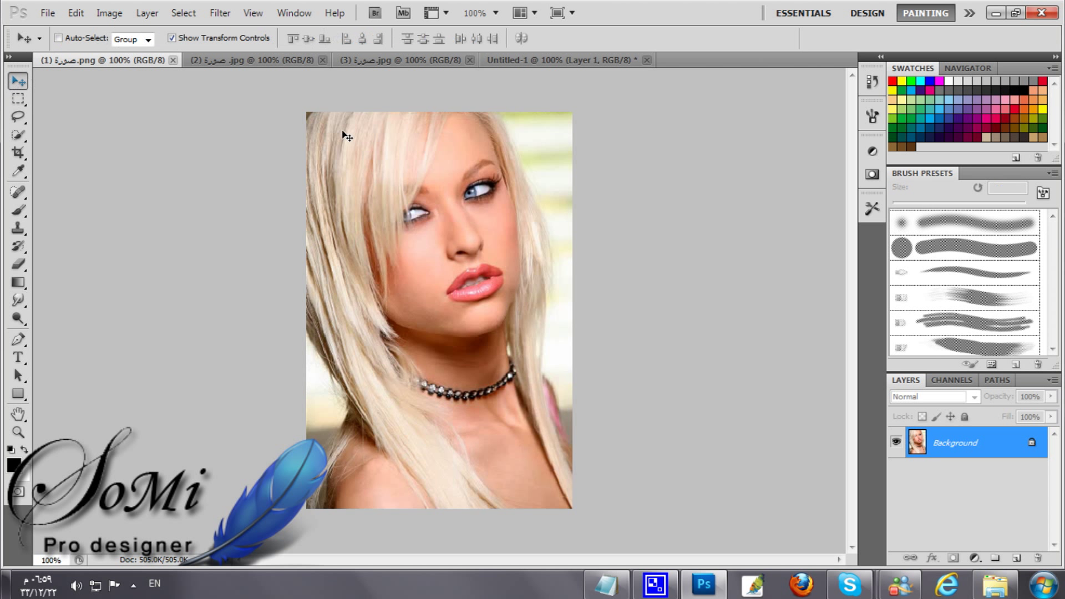
drag(548, 59, 475, 338)
drag(307, 172, 408, 274)
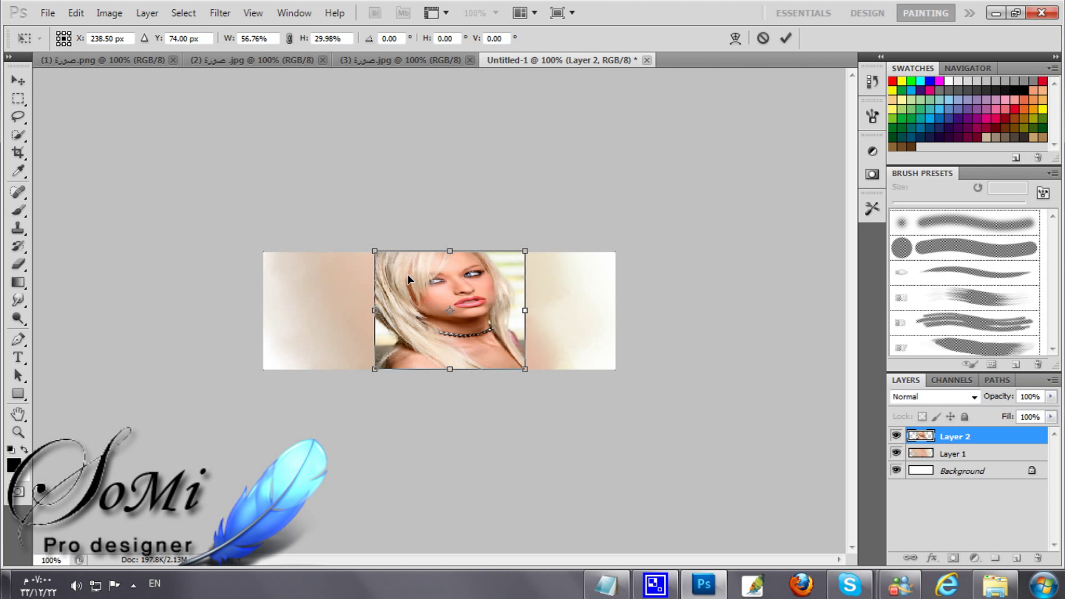
Scale the new portrait layer to 38.82% width and 32.54% height, and place it at X 179 px, Y 82.5 px.
drag(525, 310, 474, 317)
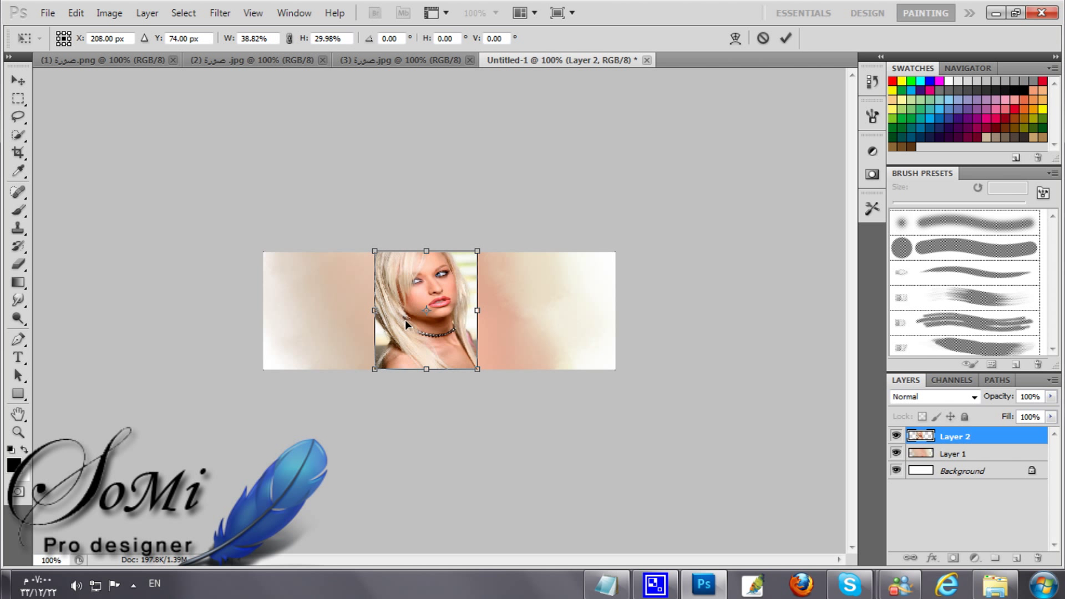
drag(428, 251, 427, 239)
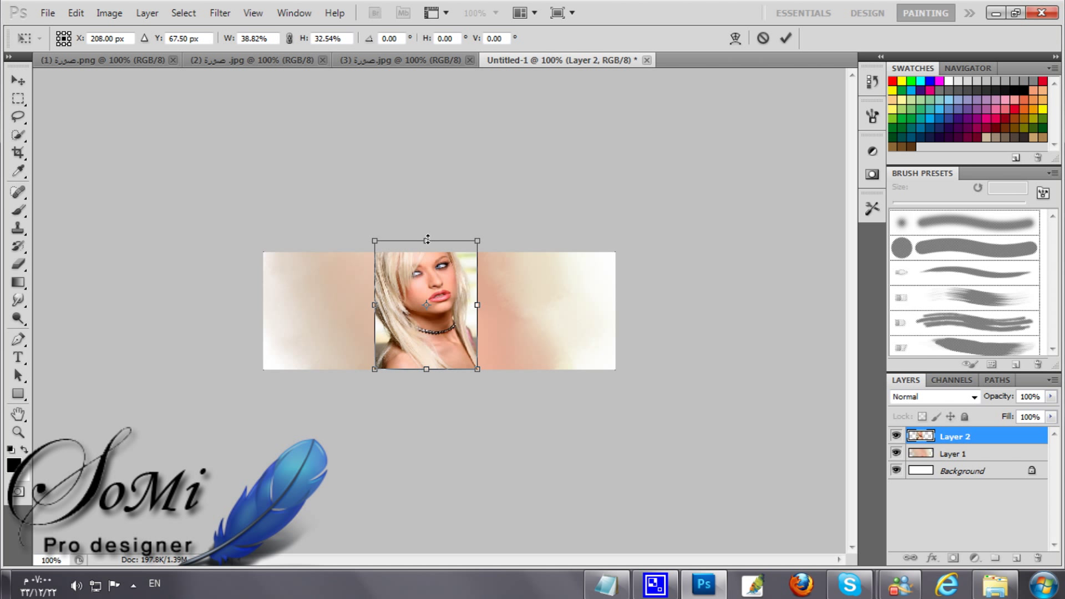
drag(429, 277, 407, 294)
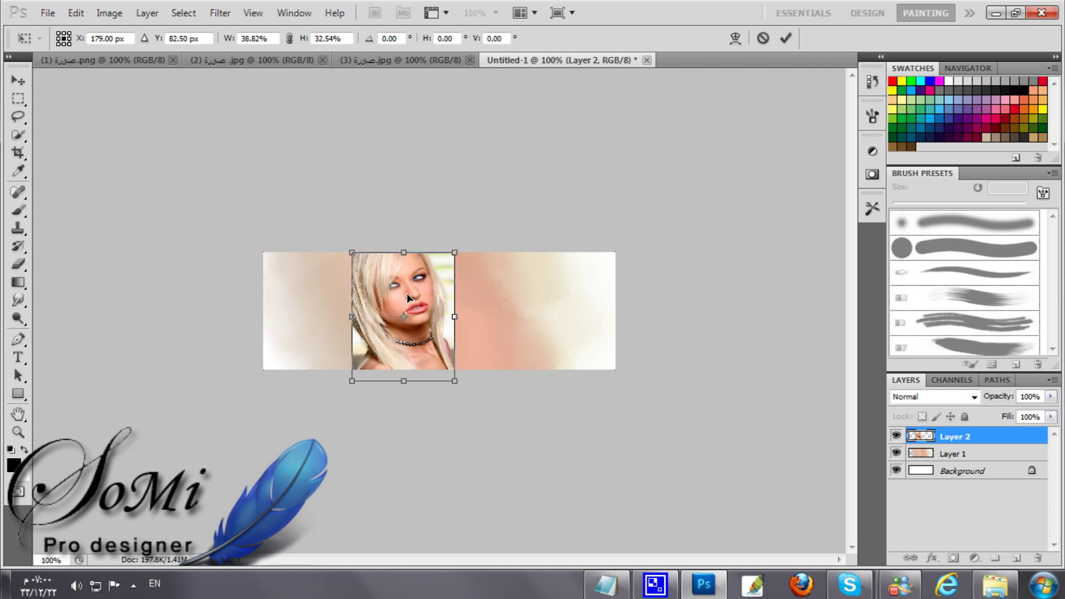
click(786, 38)
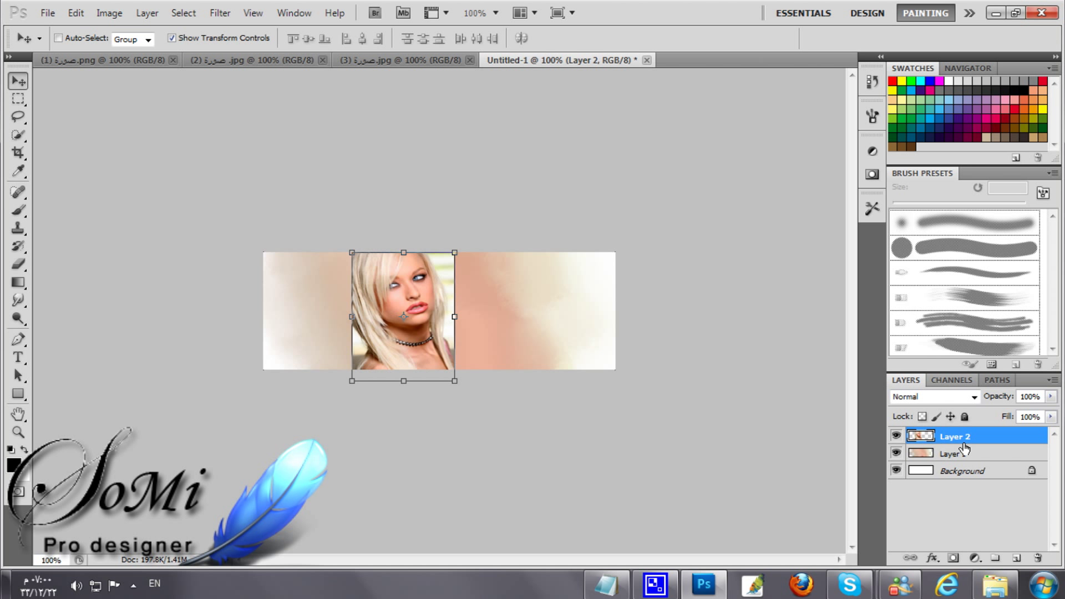
Duplicate Layer 2 three times and hide all three copies.
key(ctrl+j)
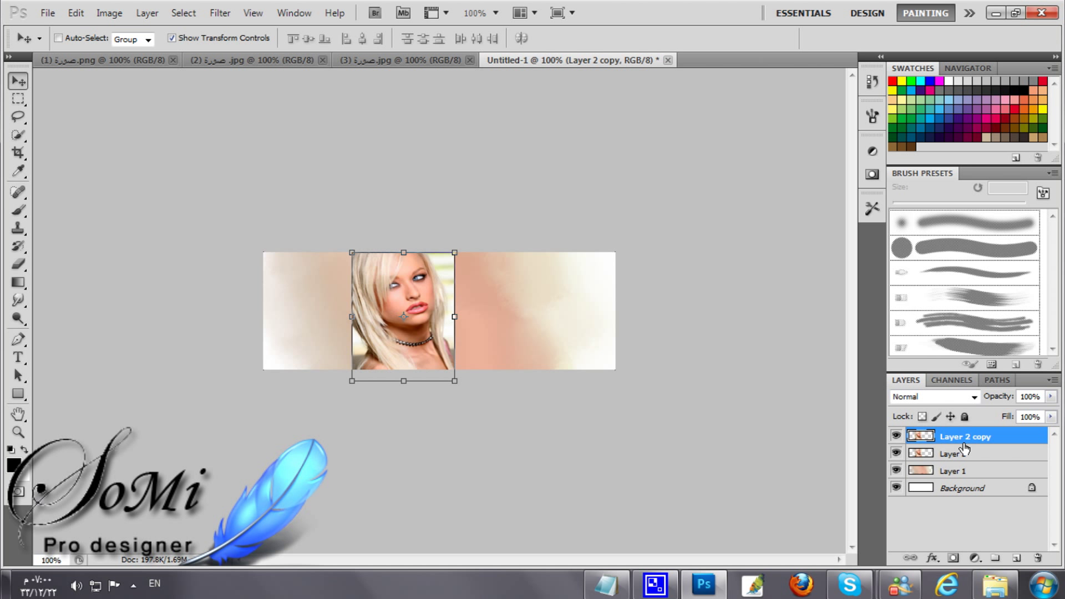
key(ctrl+j)
key(ctrl+j)
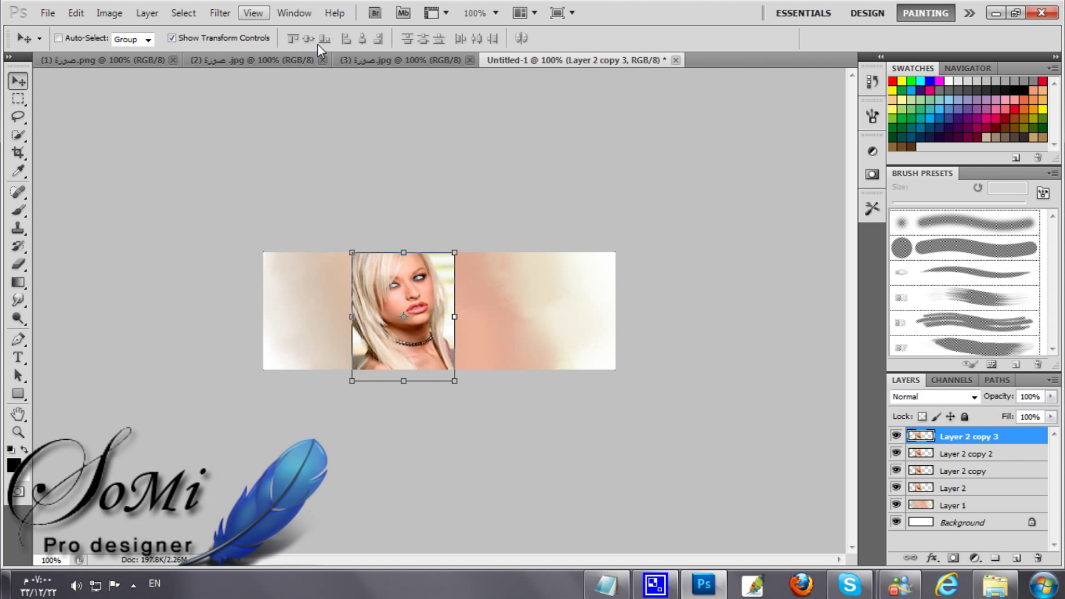
click(897, 438)
click(896, 471)
Smudge the small portrait on Layer 2 into the surrounding background colors.
click(947, 490)
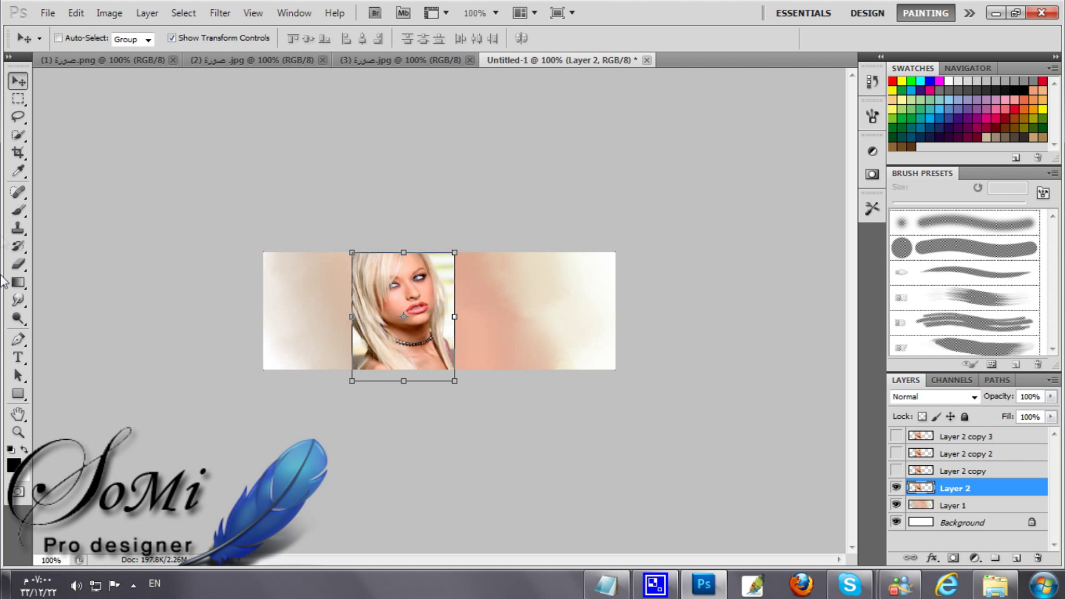
click(18, 302)
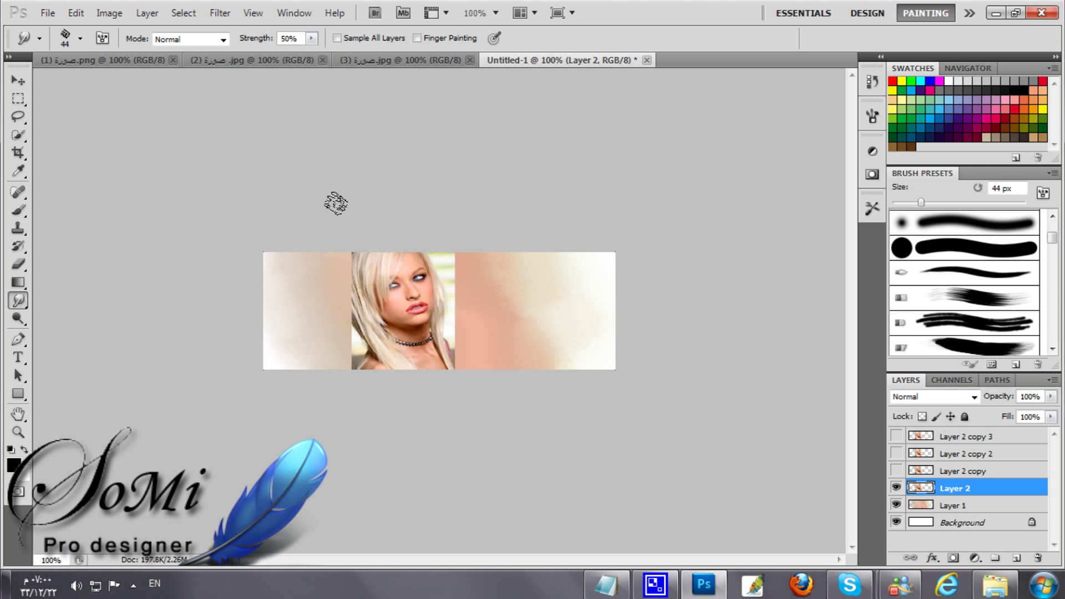
mouse_move(355, 251)
mouse_down()
mouse_move(350, 283)
mouse_move(361, 341)
mouse_move(386, 327)
mouse_move(404, 266)
mouse_move(374, 291)
mouse_move(417, 247)
mouse_move(379, 309)
mouse_move(425, 275)
mouse_move(396, 324)
mouse_move(444, 231)
mouse_move(428, 354)
mouse_move(459, 232)
mouse_move(421, 363)
mouse_move(400, 352)
mouse_move(366, 374)
mouse_move(352, 366)
mouse_move(357, 270)
mouse_move(396, 262)
mouse_move(405, 313)
mouse_move(397, 372)
mouse_move(443, 359)
mouse_move(447, 374)
mouse_move(462, 351)
mouse_up()
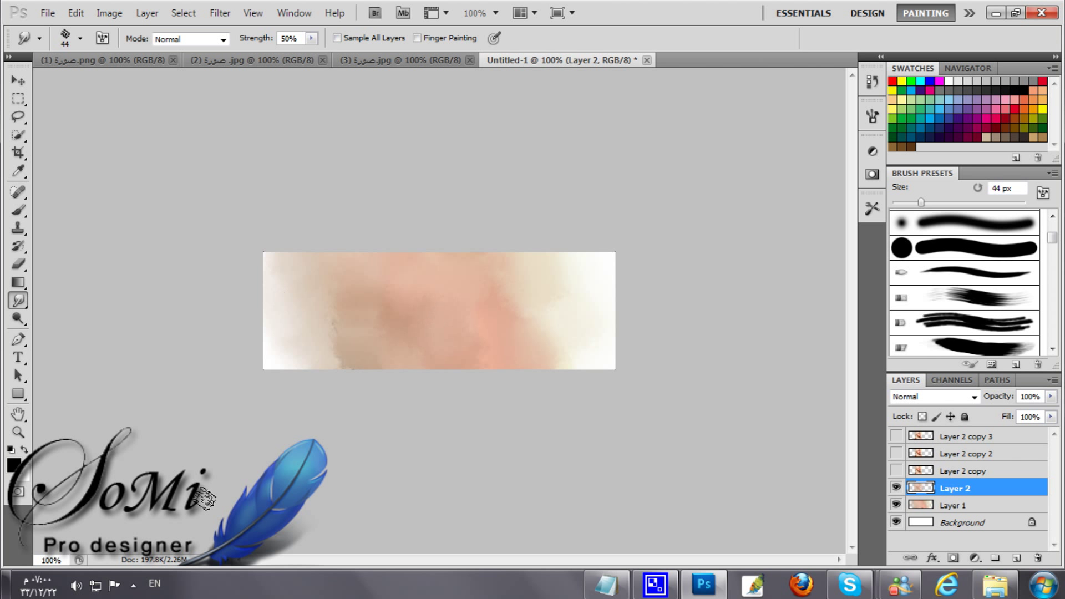
Show Layer 2 copy and smudge its portrait, including the lips, into the background.
click(898, 471)
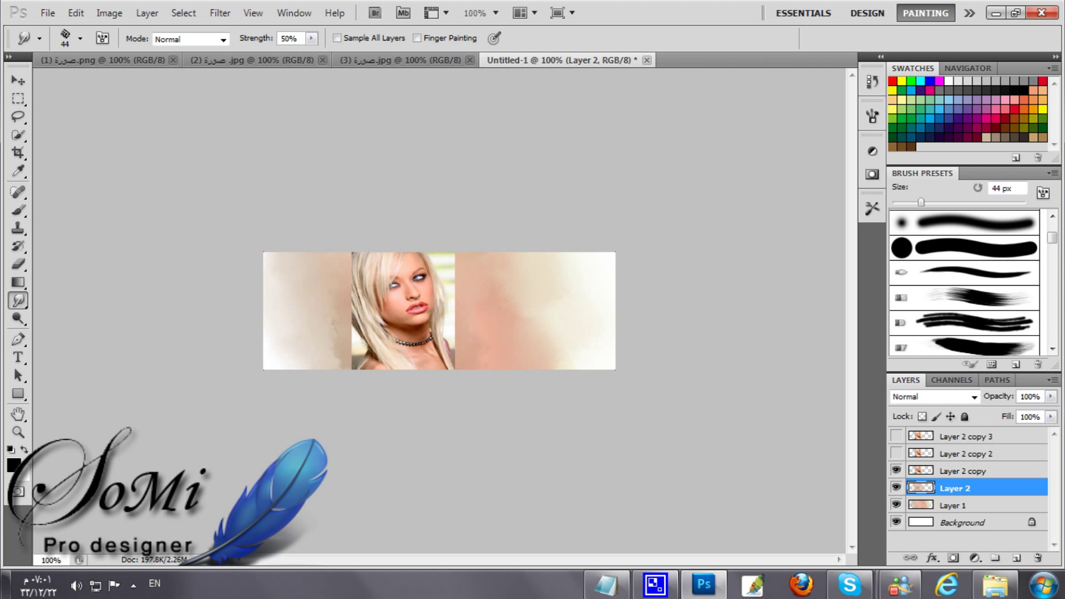
click(964, 472)
mouse_move(361, 358)
mouse_down()
mouse_move(371, 261)
mouse_move(441, 269)
mouse_move(398, 265)
mouse_move(369, 346)
mouse_move(391, 361)
mouse_move(451, 332)
mouse_move(447, 278)
mouse_move(444, 355)
mouse_move(410, 328)
mouse_move(360, 331)
mouse_move(424, 289)
mouse_up()
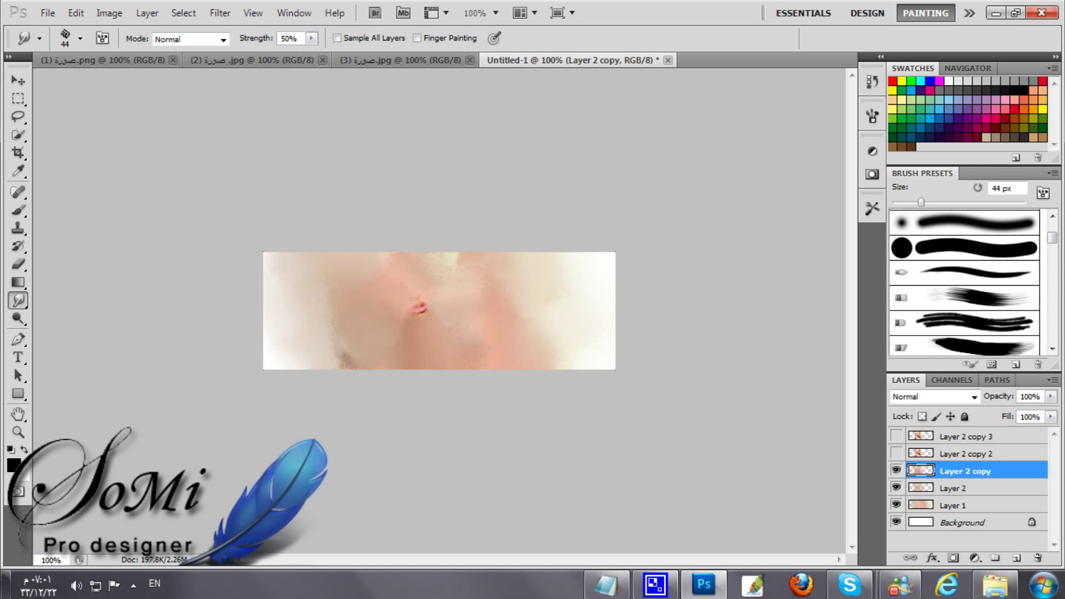
drag(406, 294, 421, 308)
Show Layer 2 copy 2 and erase the portrait's hard side edges with a soft 100 px eraser at 0% hardness.
click(896, 453)
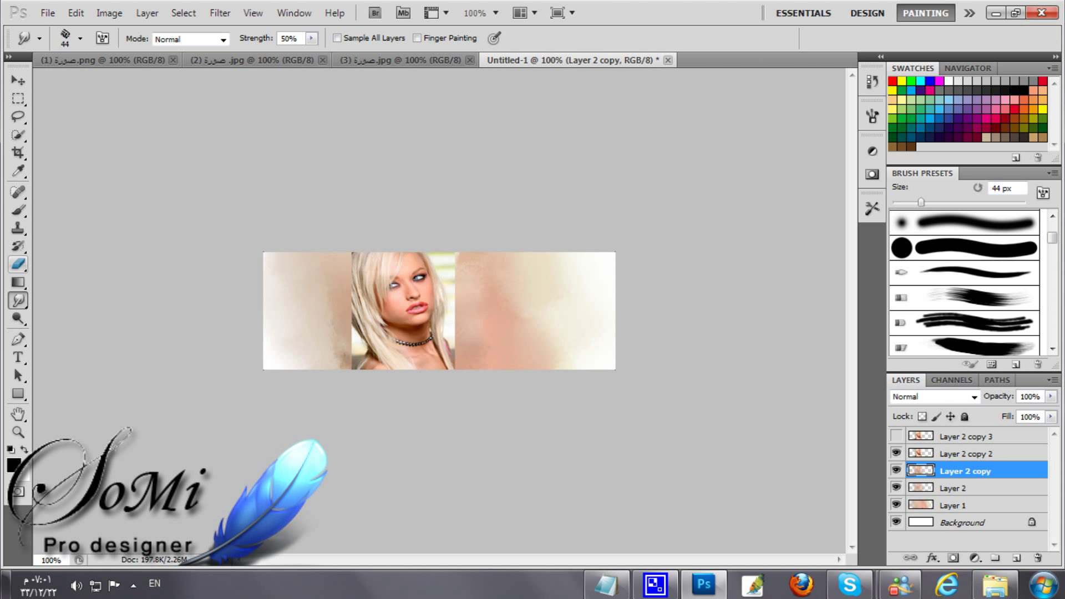
click(18, 264)
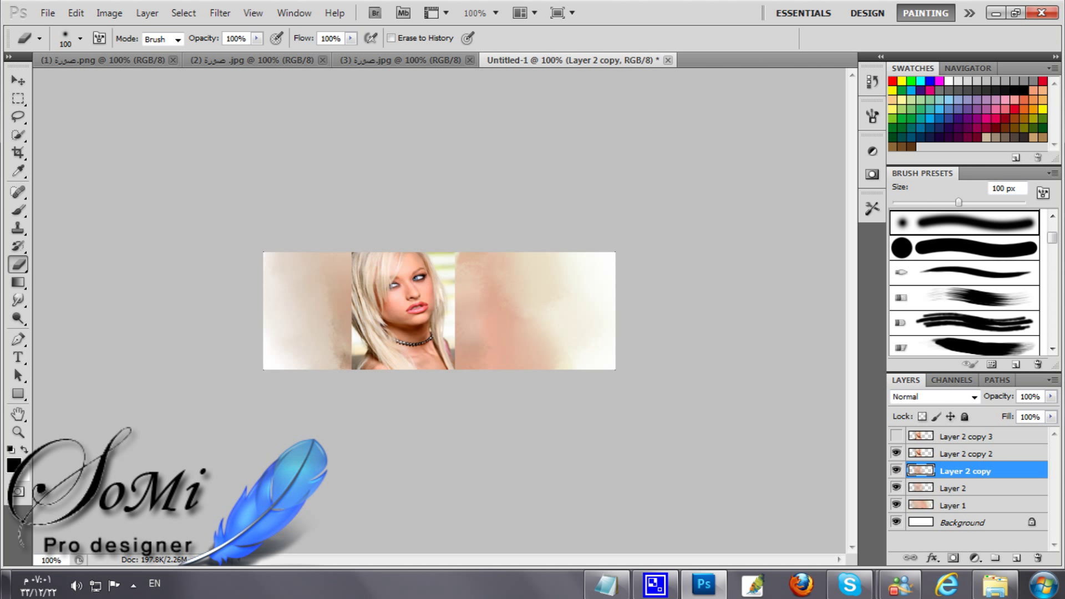
right_click(452, 277)
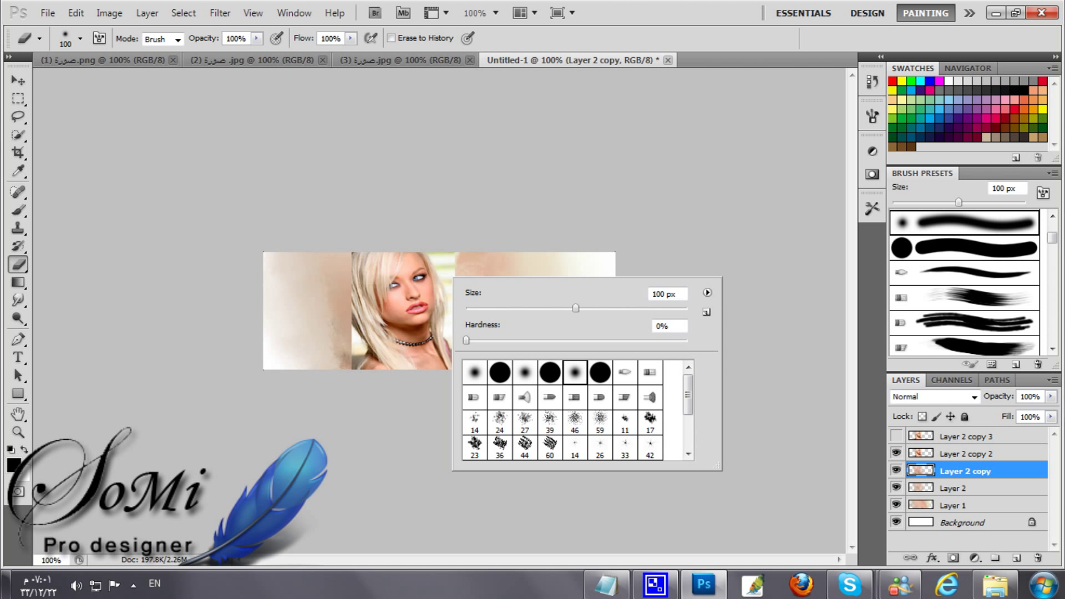
key(Return)
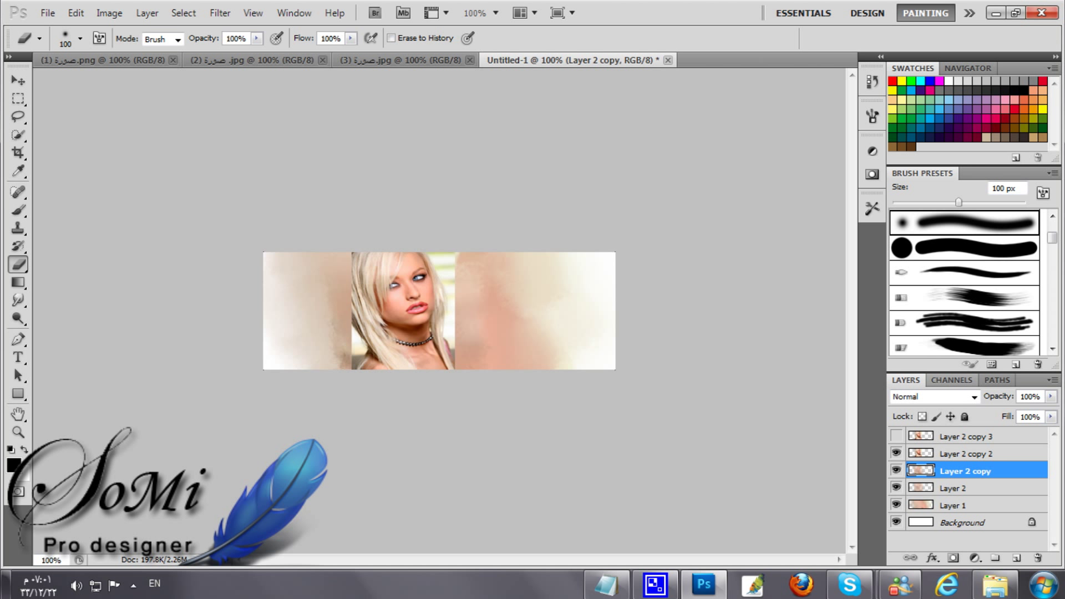
click(968, 454)
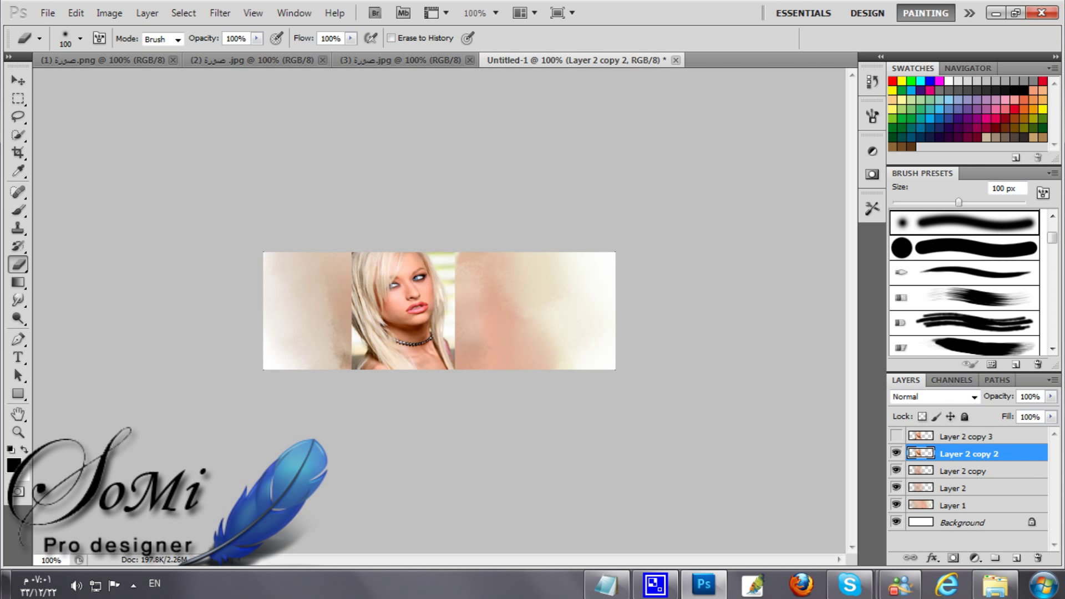
click(461, 286)
mouse_move(469, 319)
mouse_down()
mouse_move(468, 350)
mouse_move(461, 337)
mouse_up()
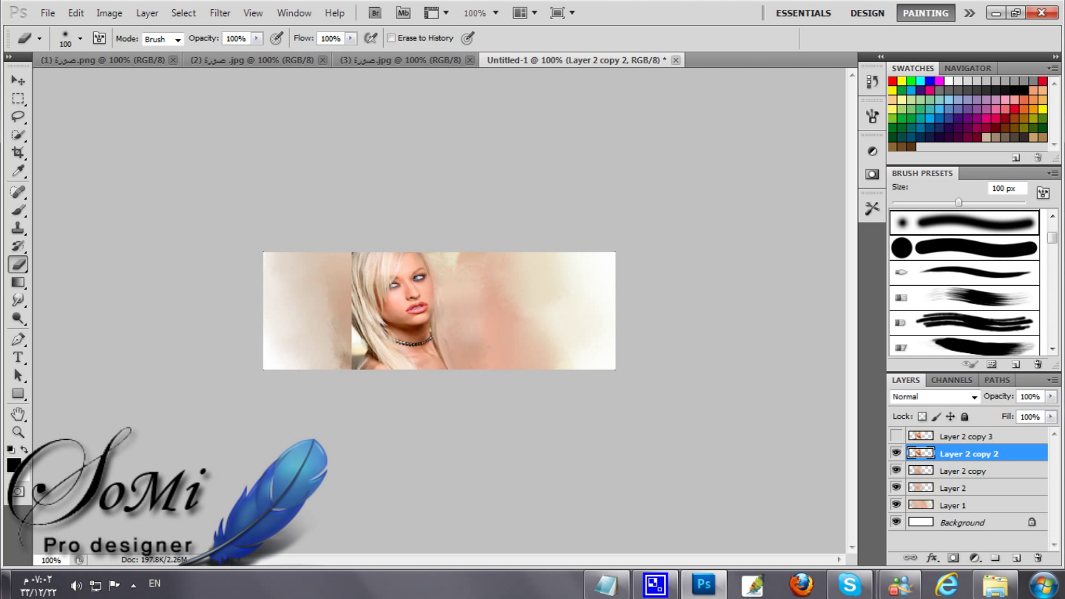
click(345, 345)
drag(350, 352, 339, 328)
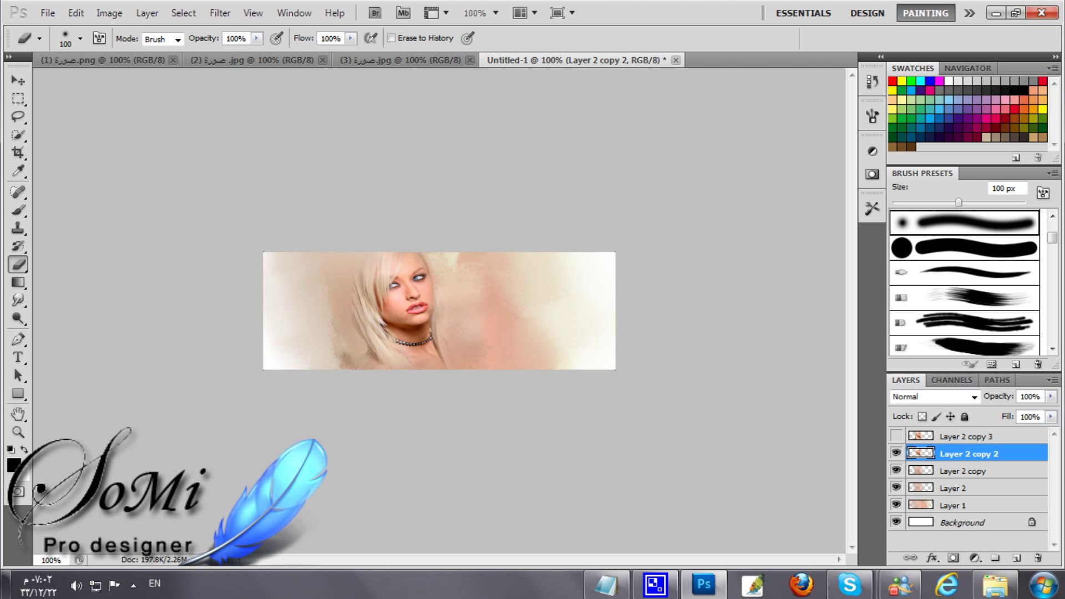
Show Layer 2 copy 3 and erase its hard side edges around the hair and shoulders with the same soft eraser.
click(896, 436)
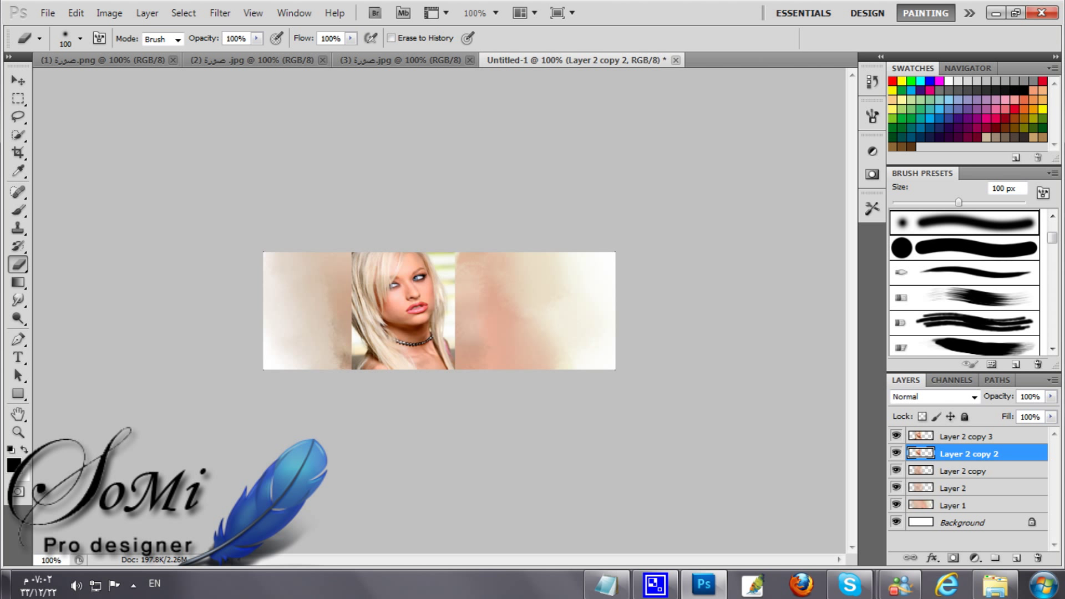
click(969, 436)
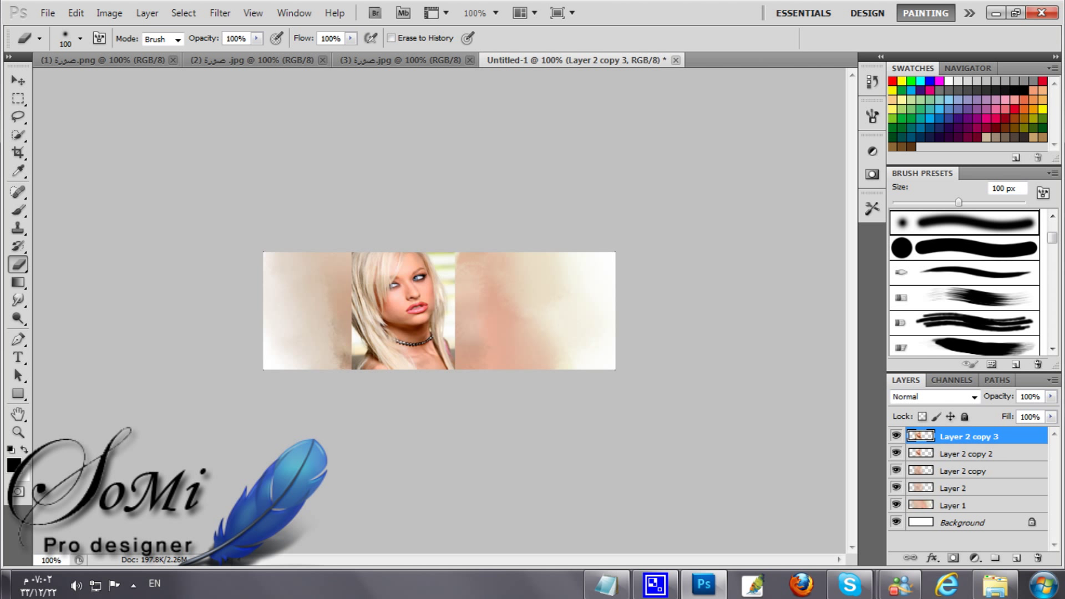
mouse_move(456, 261)
mouse_down()
mouse_move(466, 328)
mouse_move(462, 310)
mouse_up()
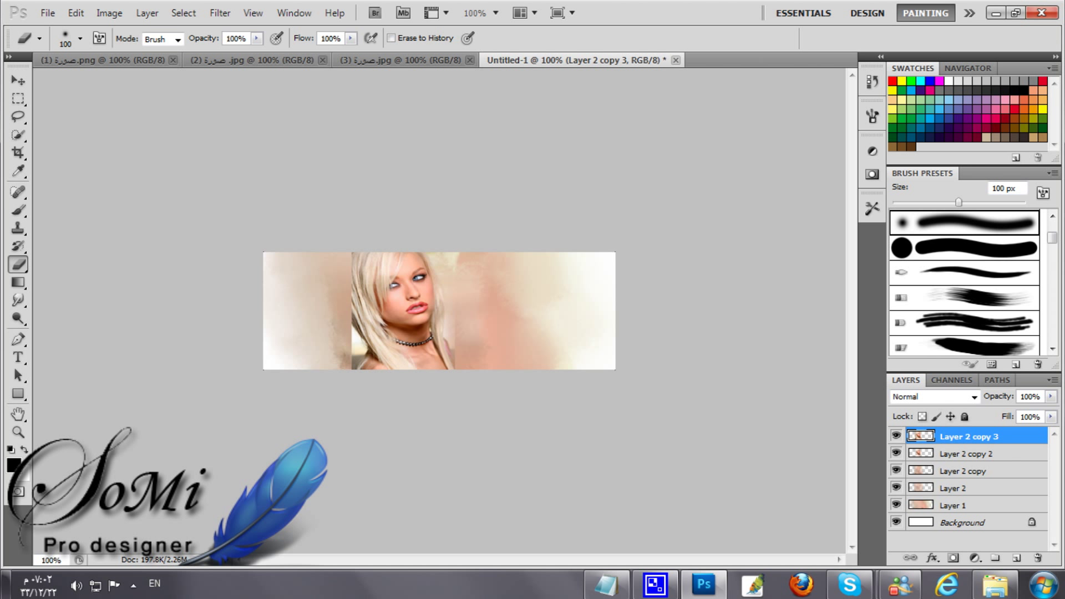
click(349, 364)
click(344, 339)
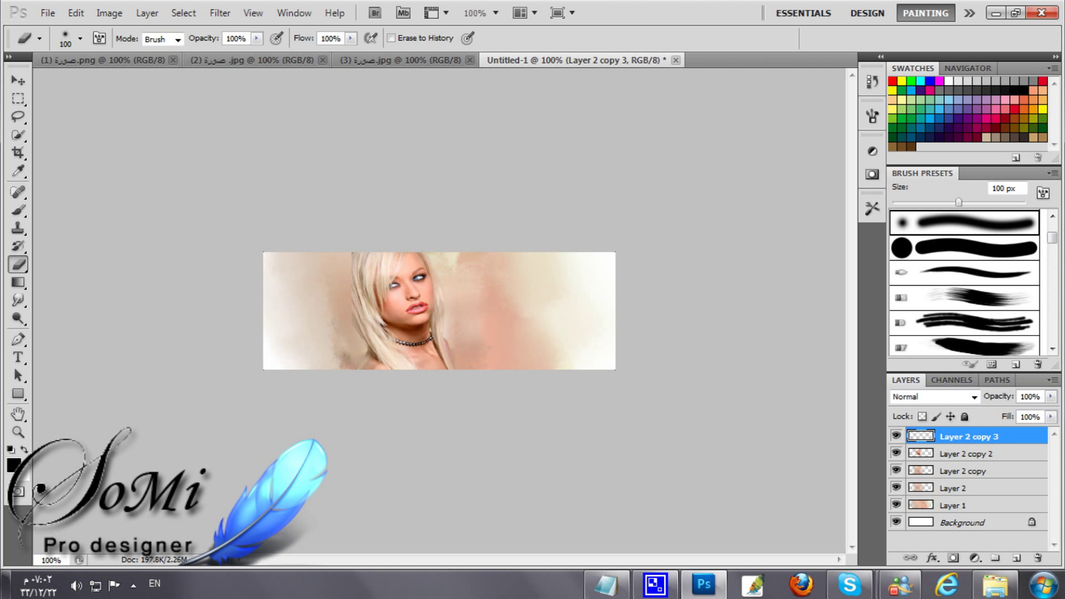
click(968, 454)
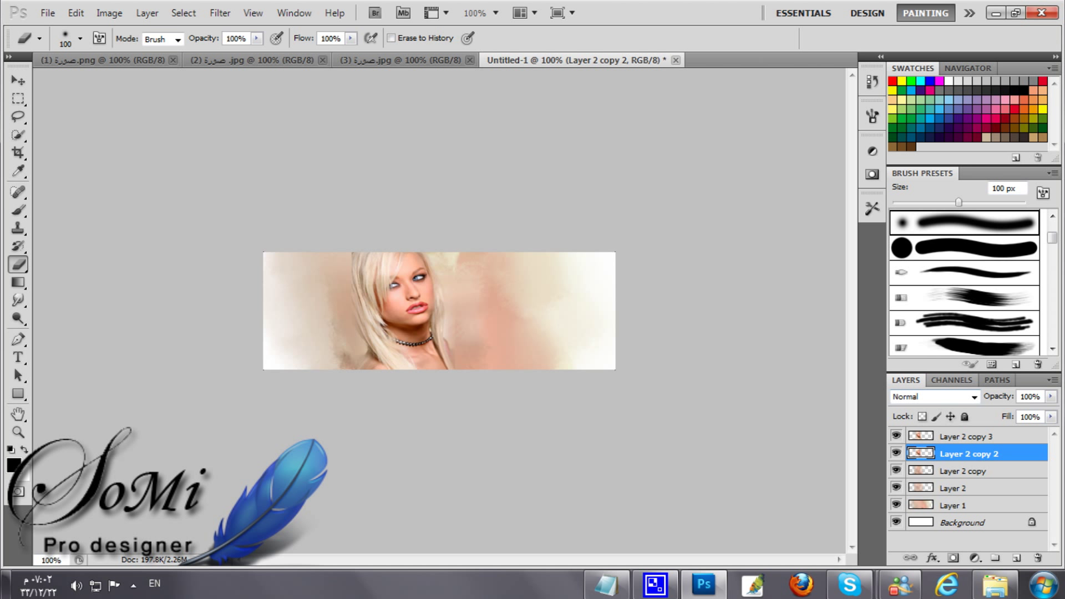
Set the blend mode of Layer 2 copy 3 to Overlay.
click(968, 436)
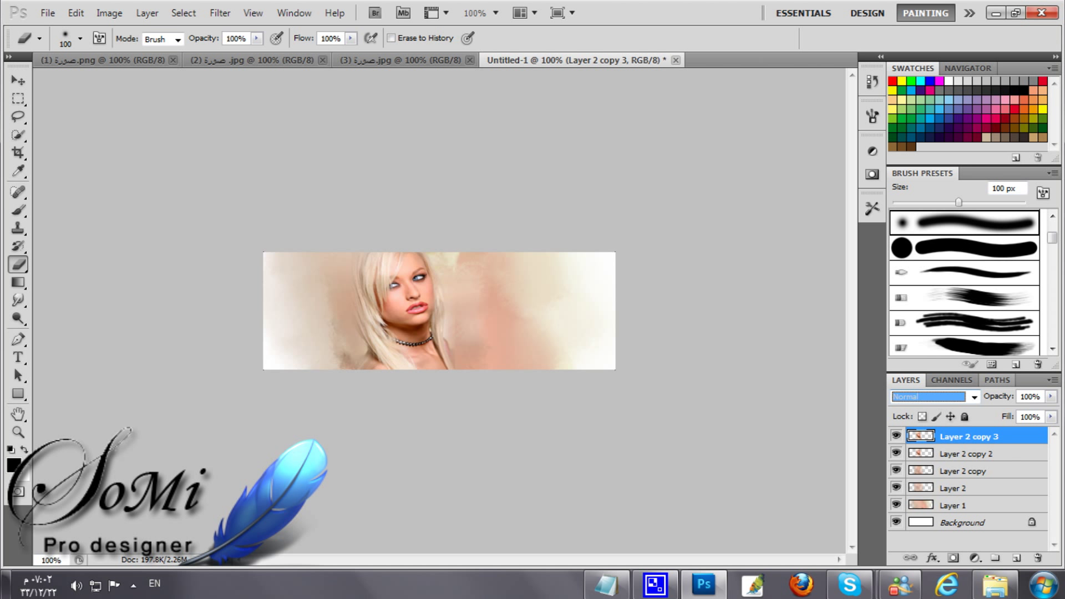
click(973, 397)
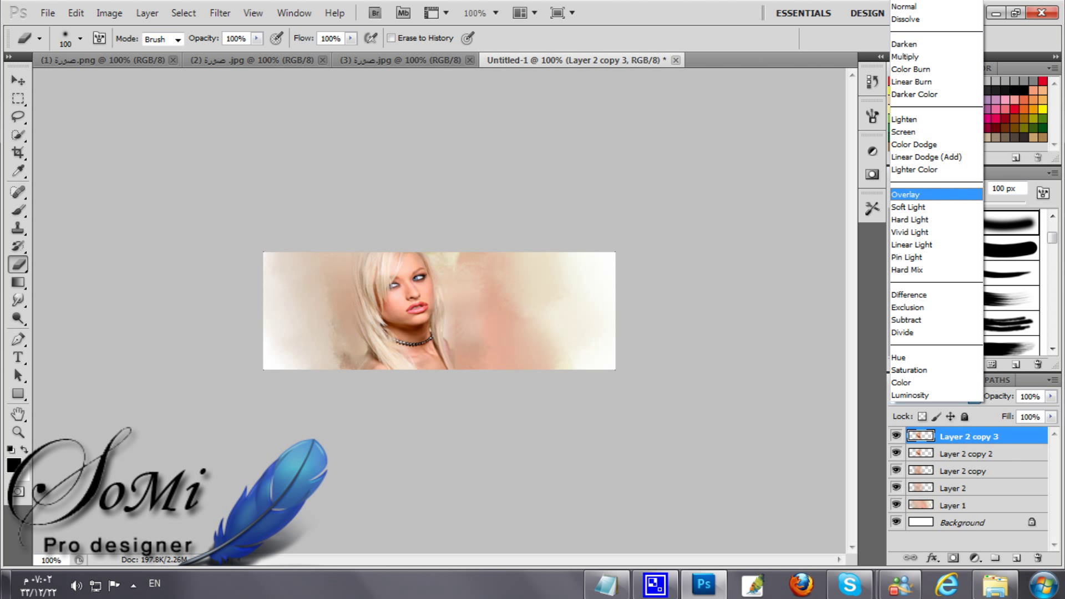
click(913, 194)
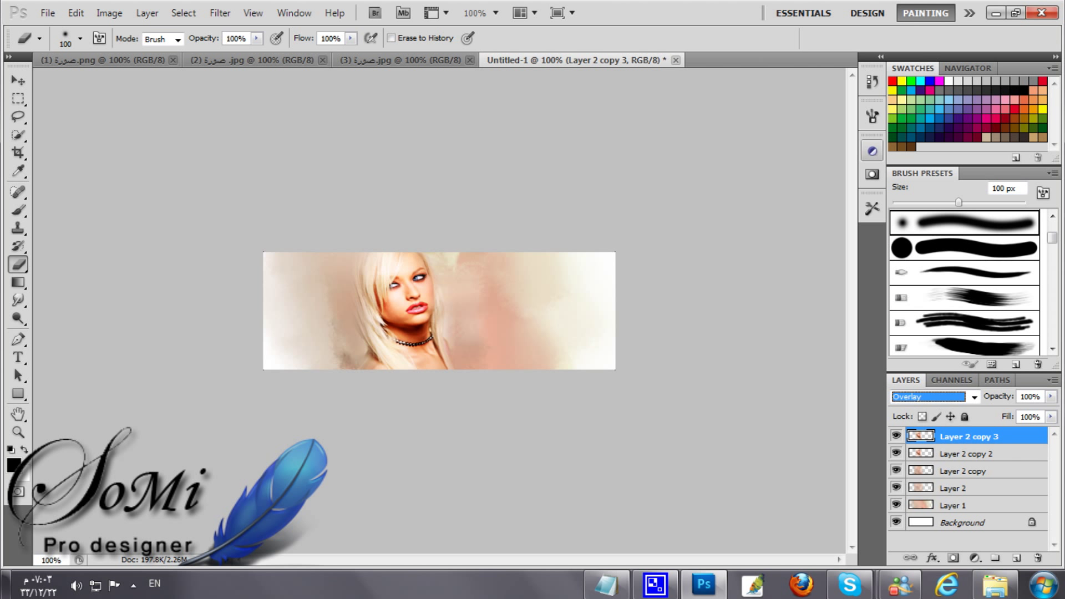
key(Return)
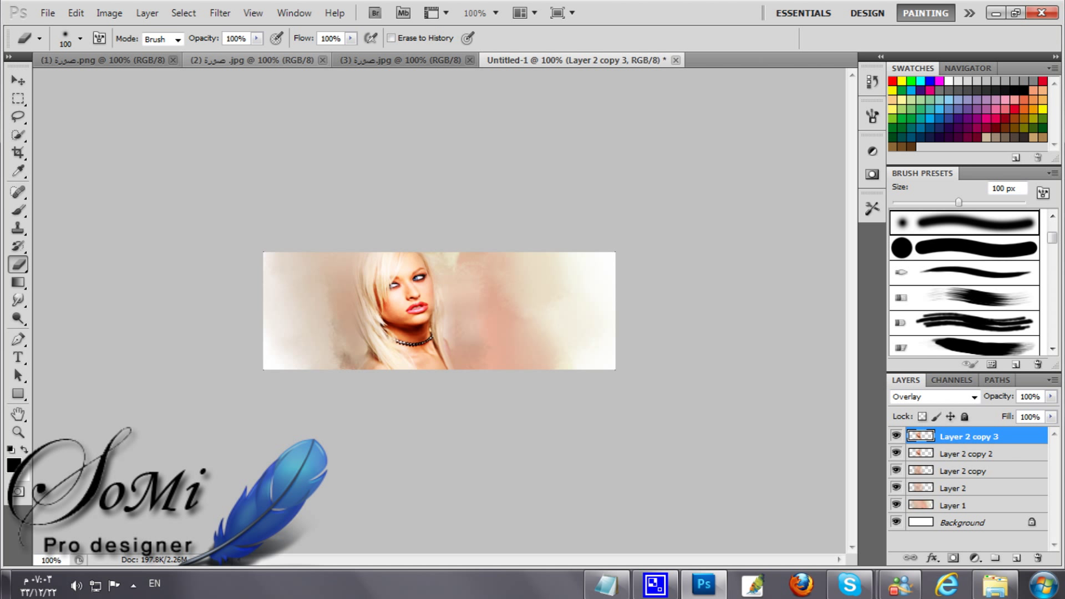
Copy the purple abstract A-STAR 004 image into Untitled-1 as the top layer, positioned to cover the whole banner.
click(251, 60)
click(17, 81)
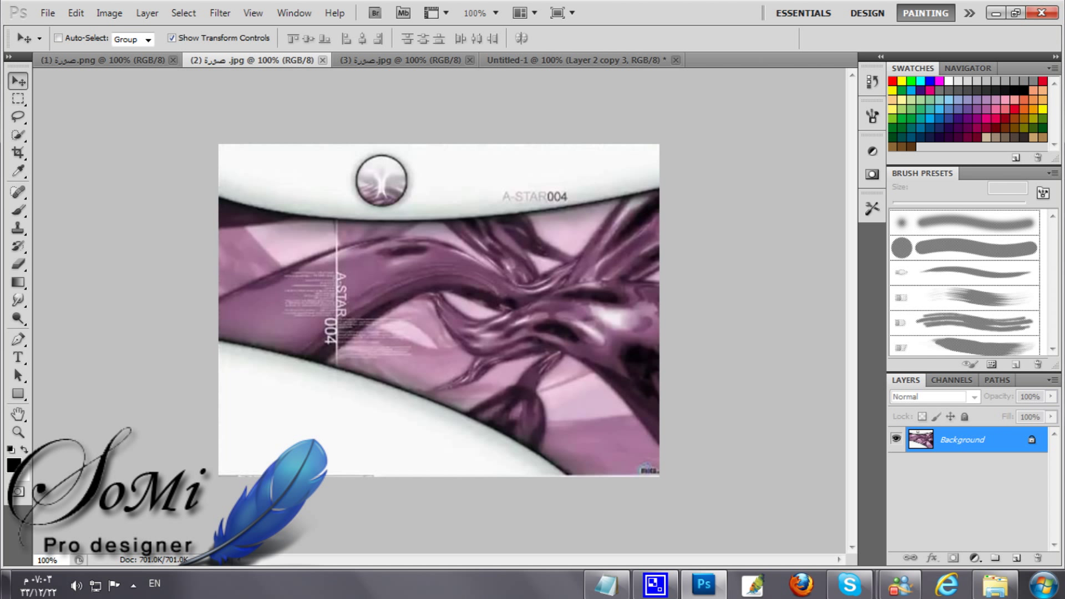
drag(317, 383, 500, 308)
drag(622, 235, 421, 313)
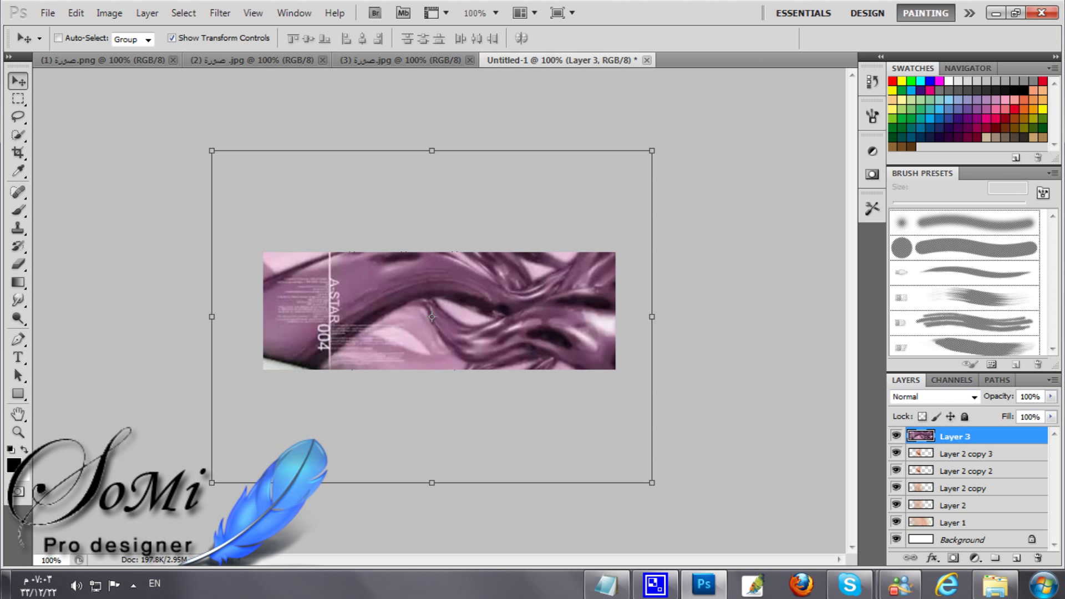
Stretch Layer 3 horizontally to about 125% width and shift it so its right edge meets the banner's right edge.
drag(212, 317, 165, 317)
drag(164, 483, 102, 483)
drag(378, 317, 342, 317)
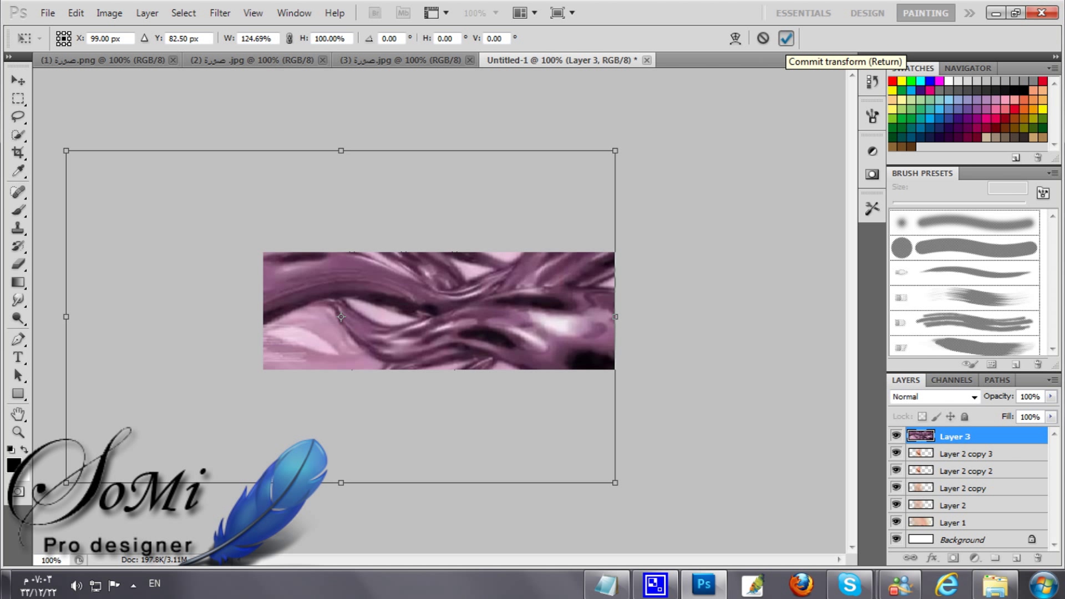
click(786, 37)
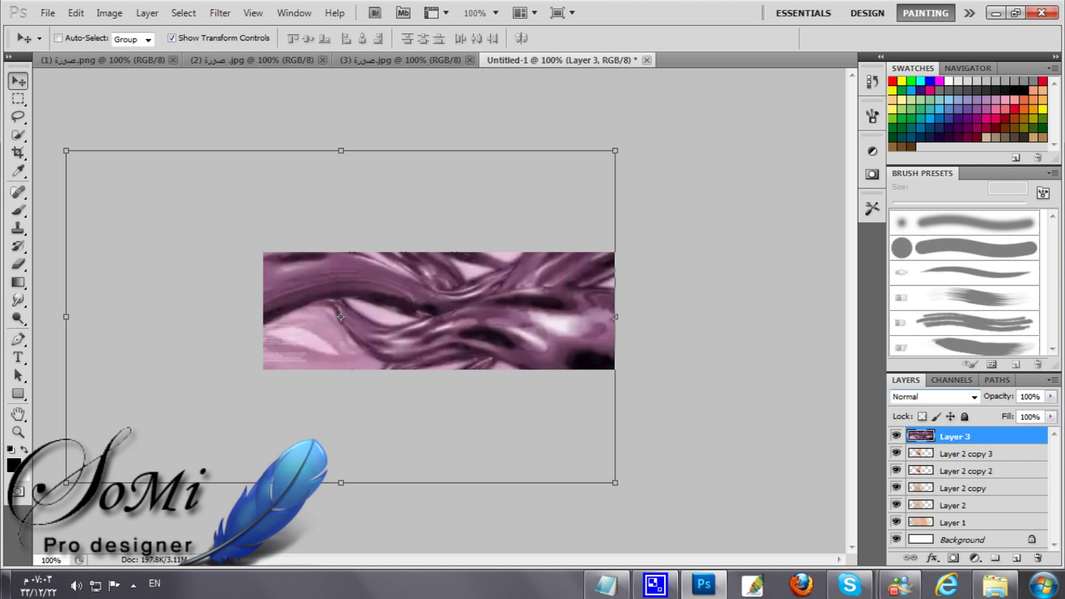
Set the blend mode of Layer 3 to Overlay.
click(936, 397)
key(Up)
key(Up)
key(Up)
key(Up)
key(Up)
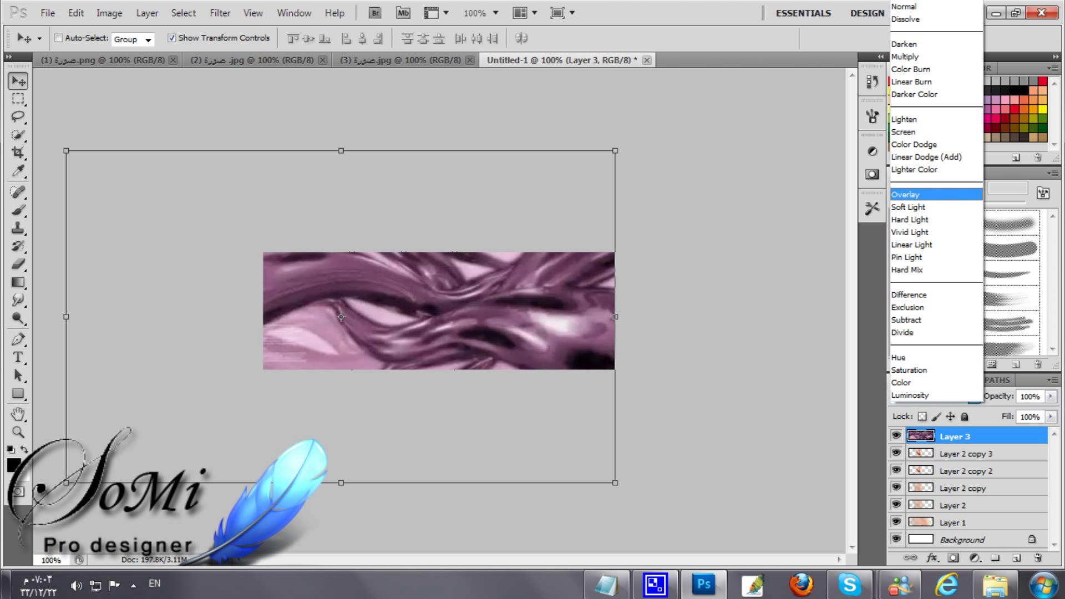
key(Return)
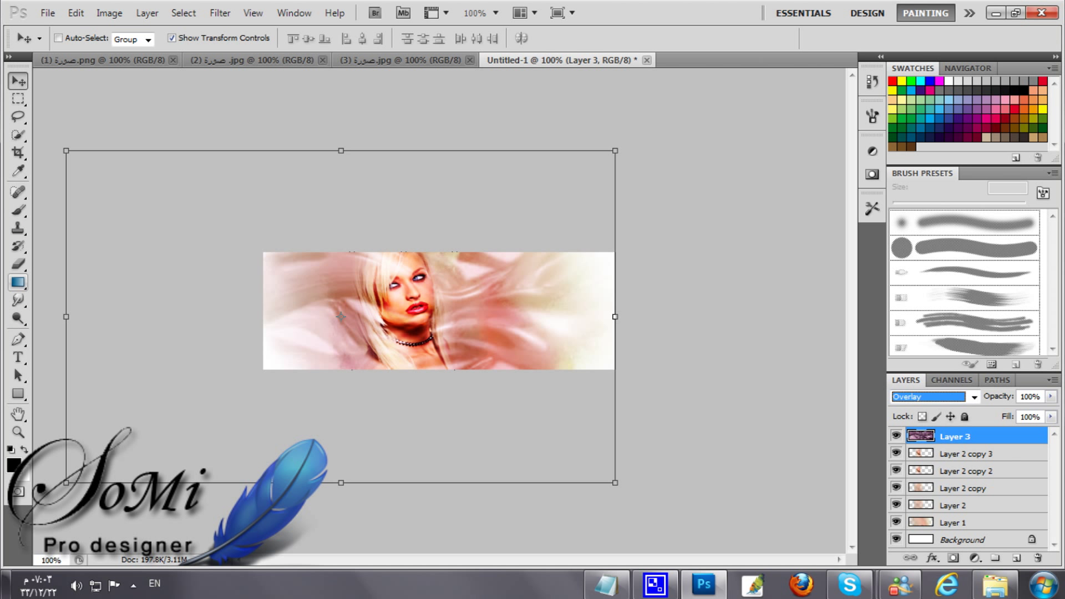
Erase Layer 3 over the portrait and the banner's left part with the soft 100 px eraser.
click(17, 264)
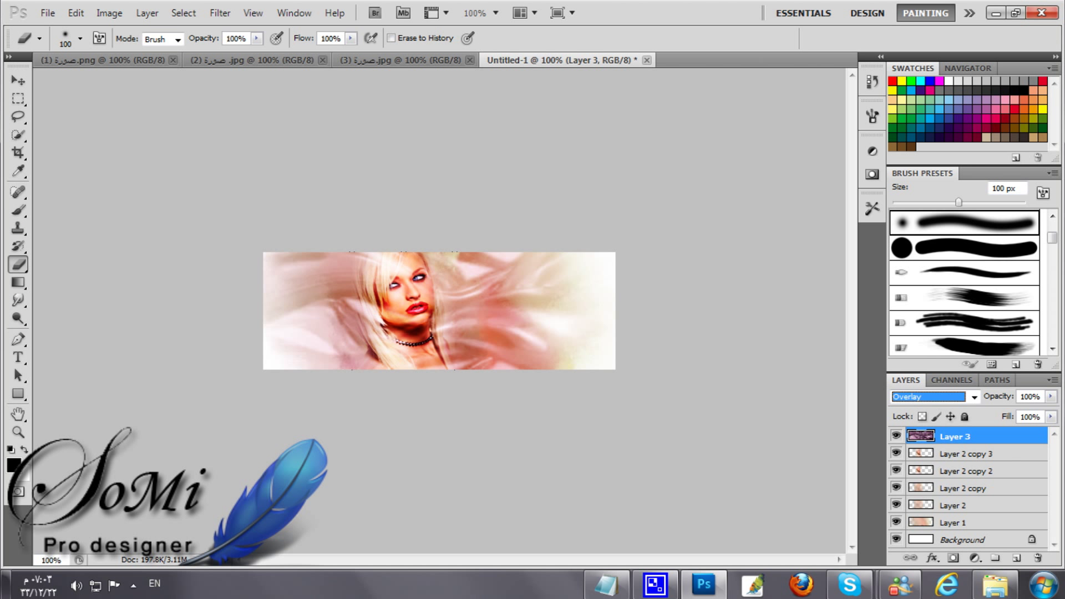
mouse_move(410, 330)
mouse_down()
mouse_move(411, 269)
mouse_move(370, 347)
mouse_move(378, 358)
mouse_up()
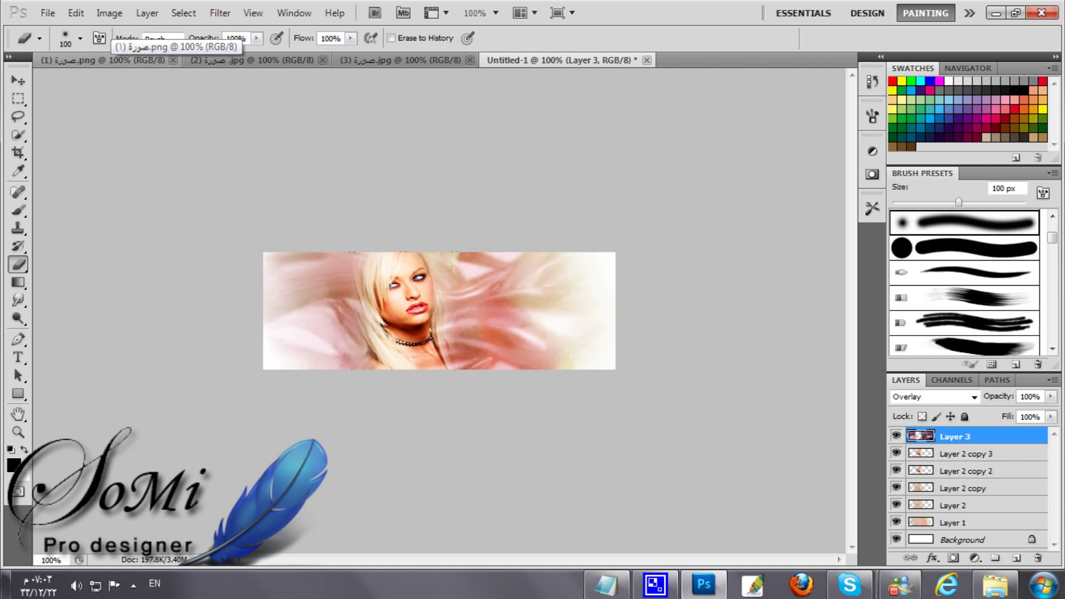
mouse_move(295, 255)
mouse_down()
mouse_move(276, 308)
mouse_move(300, 327)
mouse_move(344, 300)
mouse_up()
click(346, 347)
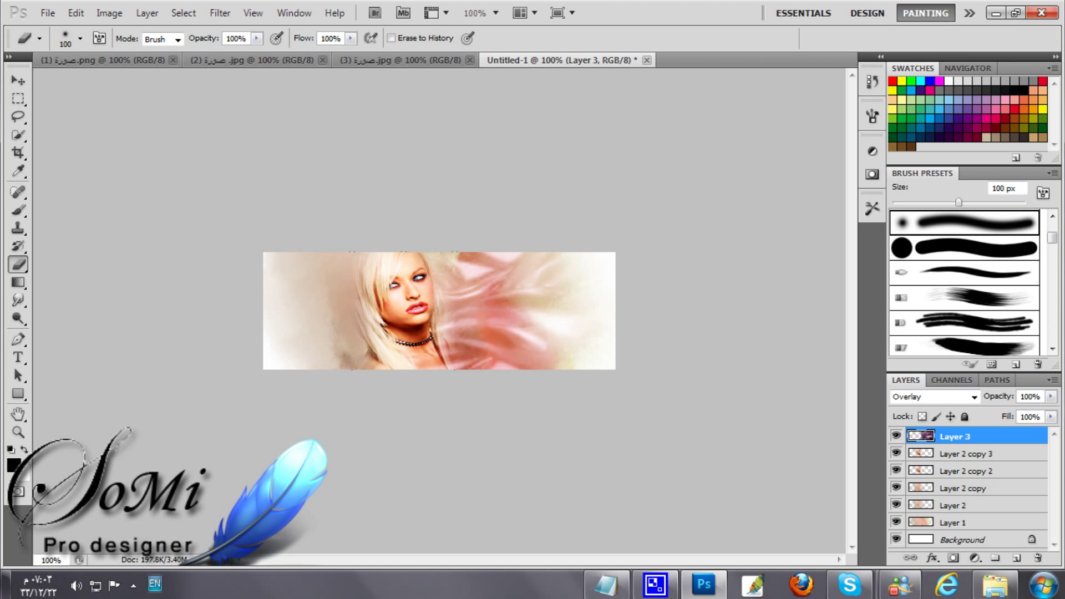
Crop the blue abstract image (3).jpg to its lower-right area, from the central figure to the corner.
click(405, 60)
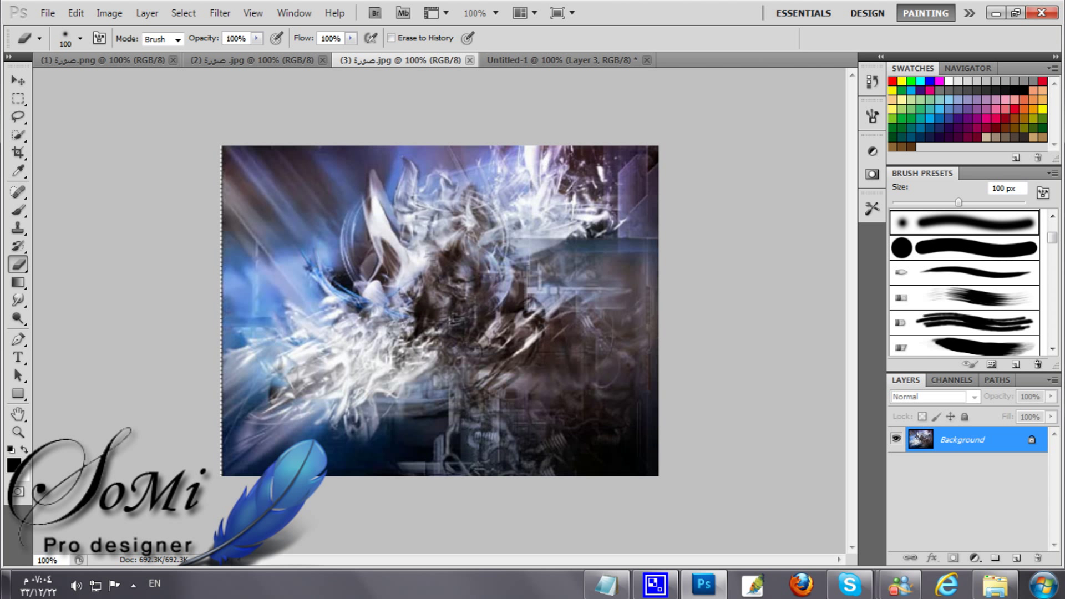
click(18, 153)
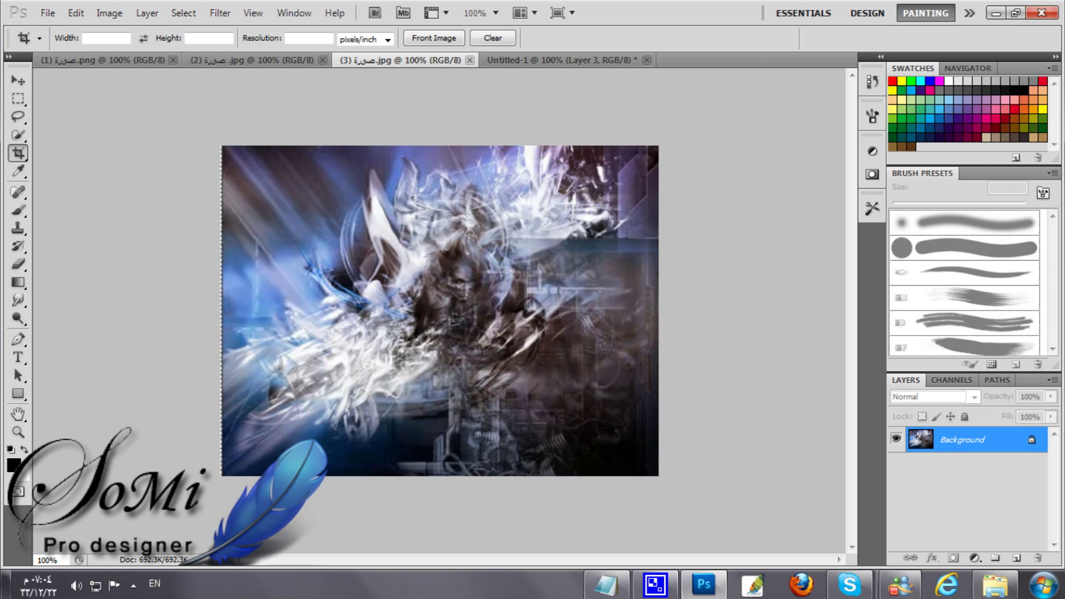
drag(589, 396, 659, 476)
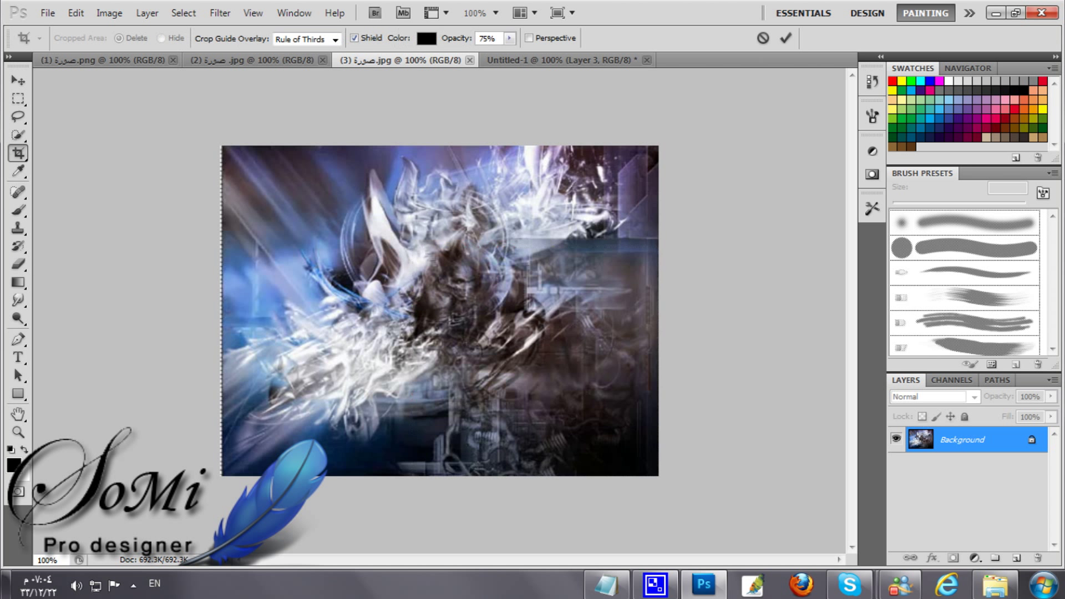
right_click(521, 294)
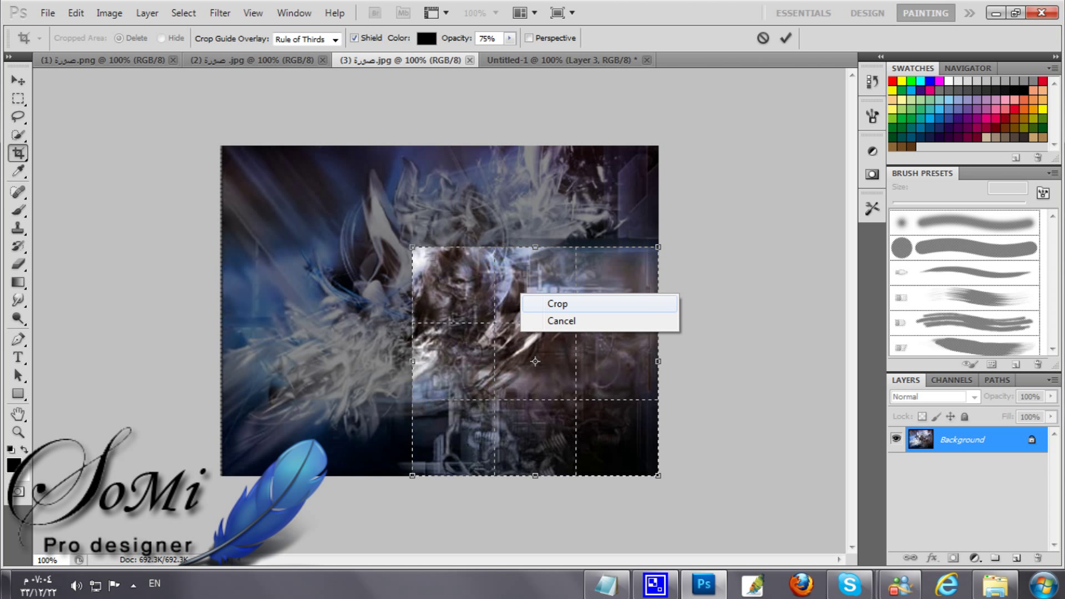
click(557, 303)
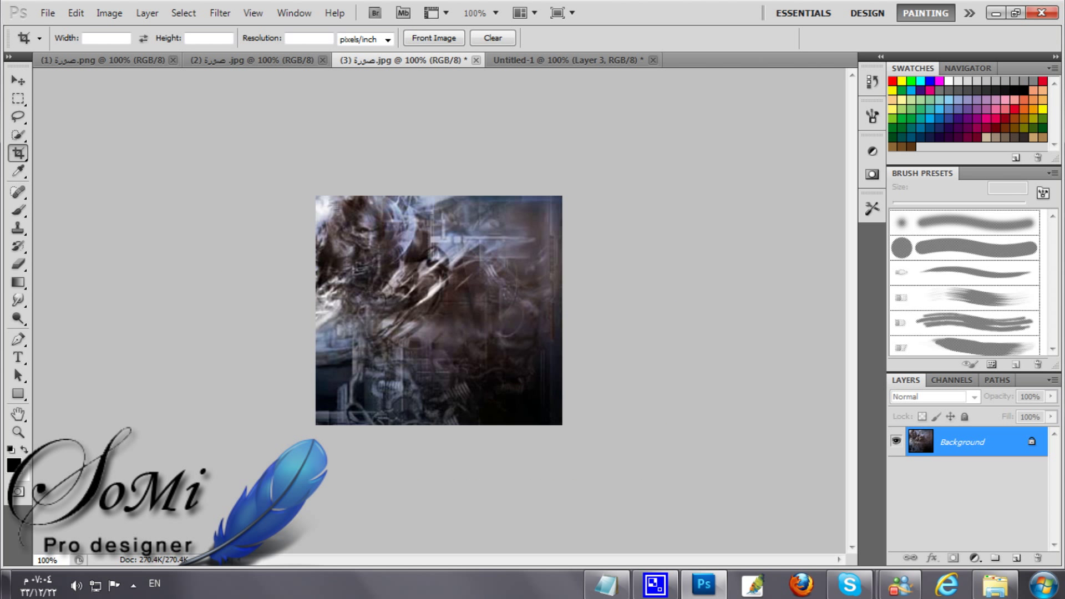
Copy the cropped abstract image into Untitled-1 and scale it to about 57% width and 60% height over the banner's left end.
key(v)
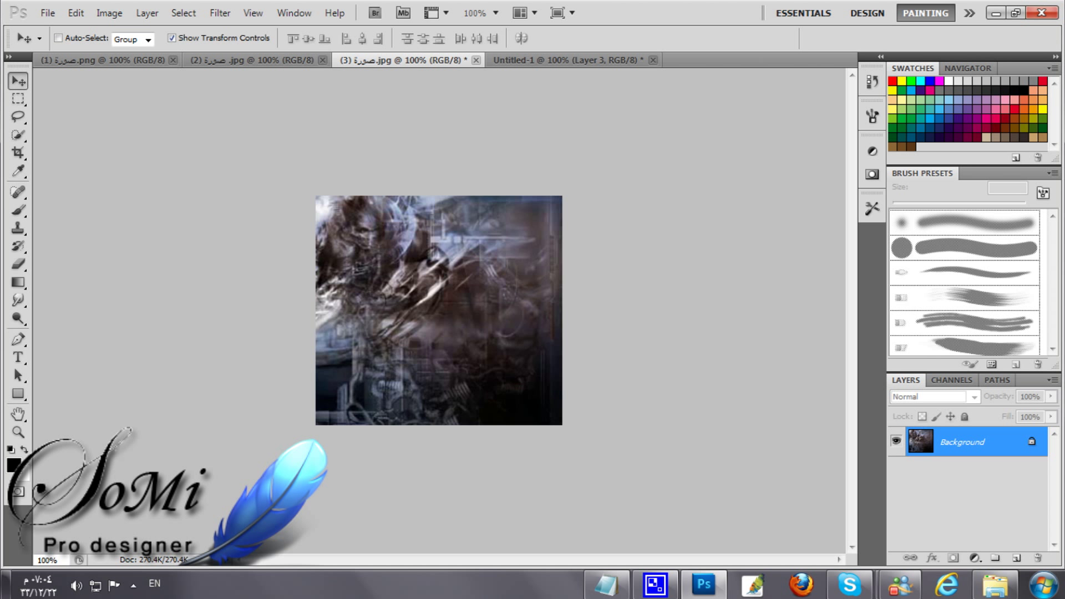
drag(439, 310, 355, 259)
drag(354, 310, 381, 380)
drag(380, 258, 403, 261)
mouse_move(284, 256)
mouse_down()
mouse_move(317, 300)
mouse_move(404, 361)
mouse_move(283, 271)
mouse_up()
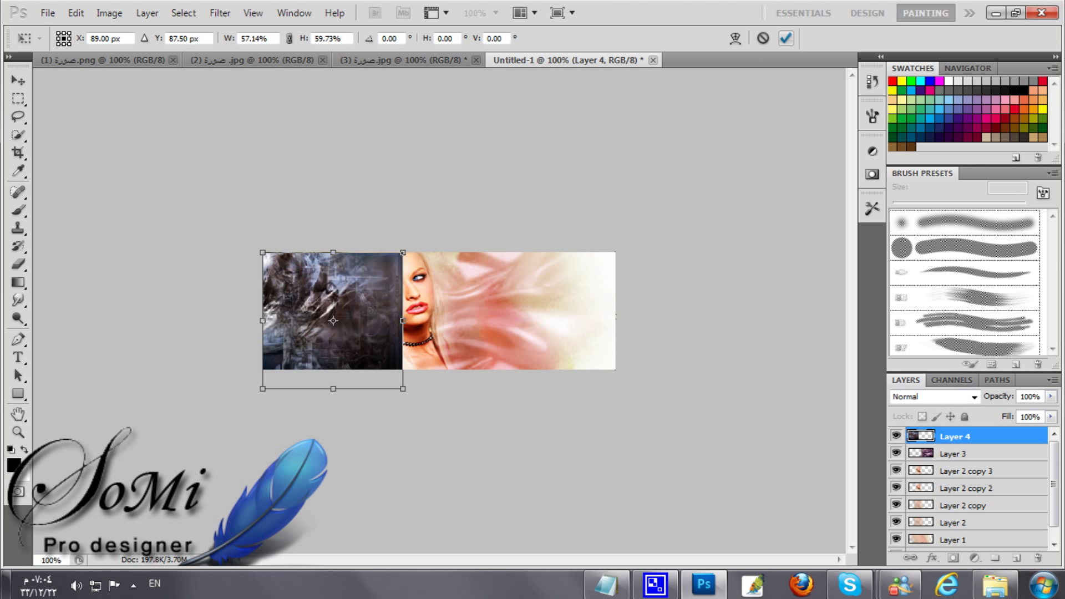
click(786, 38)
Set the blend mode of Layer 4 to Overlay and check the blend without the transform outline.
click(935, 397)
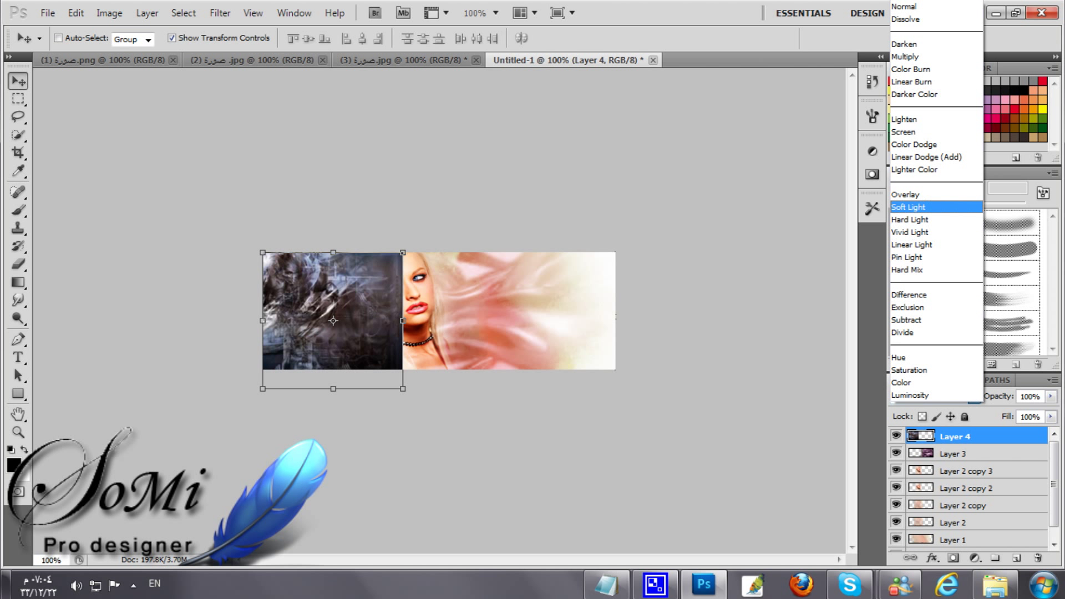
click(905, 194)
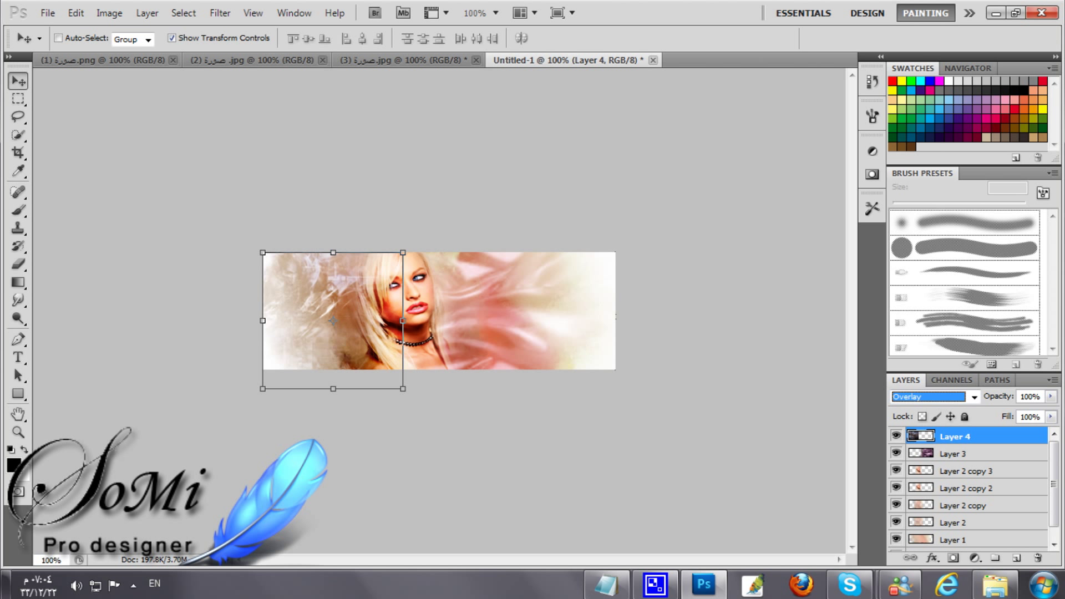
key(ctrl+h)
key(shift+Left)
key(shift+Left)
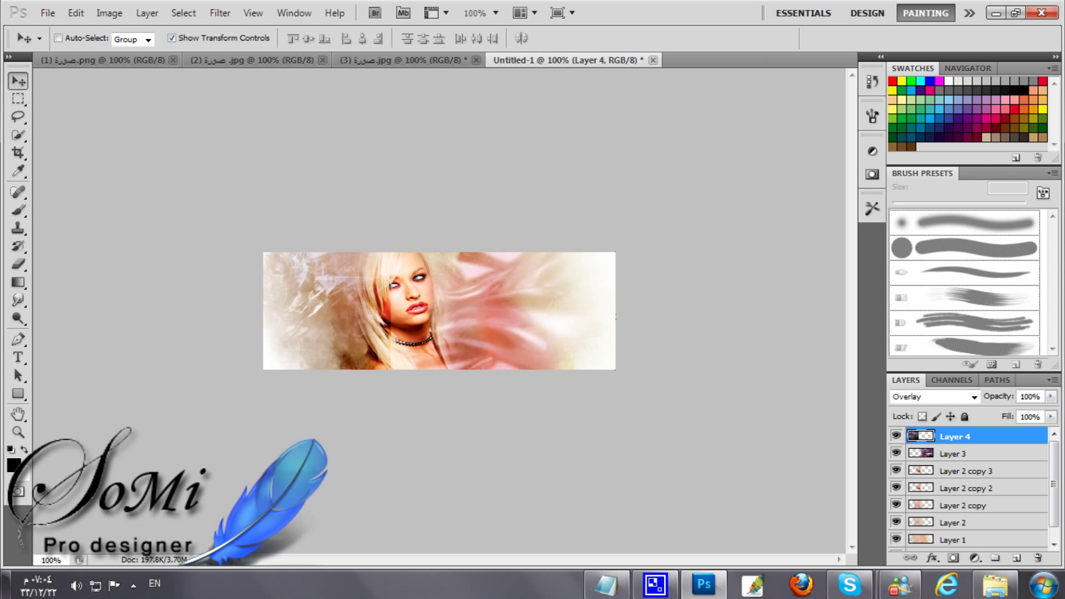
key(shift+Left)
key(ctrl+h)
Erase Layer 4 over the portrait's face and hair and soften its right side with the 100 px eraser.
key(e)
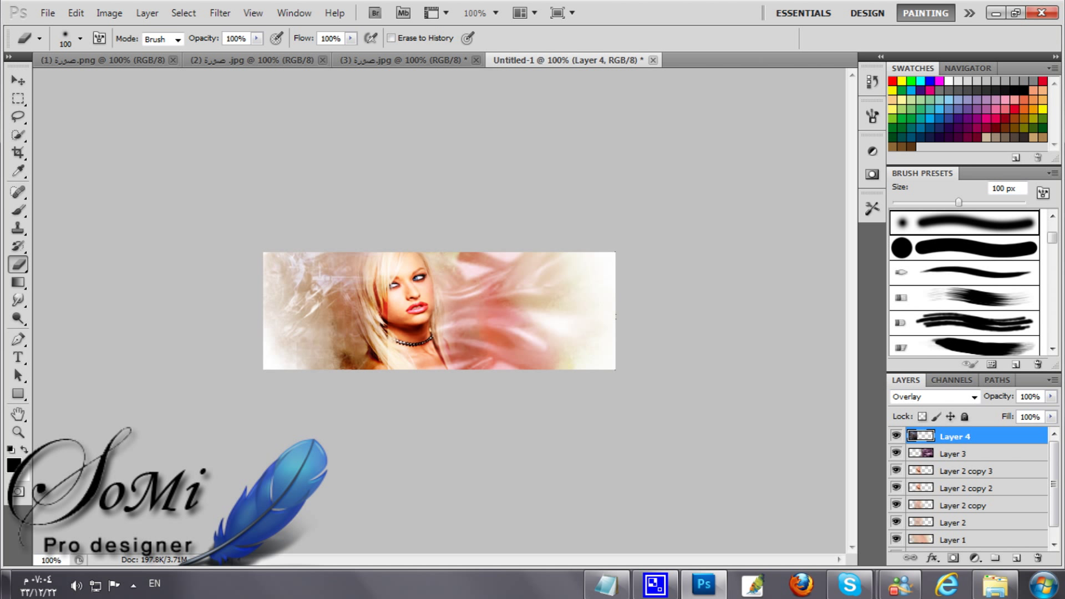
click(375, 357)
drag(375, 351, 379, 311)
drag(367, 358, 363, 300)
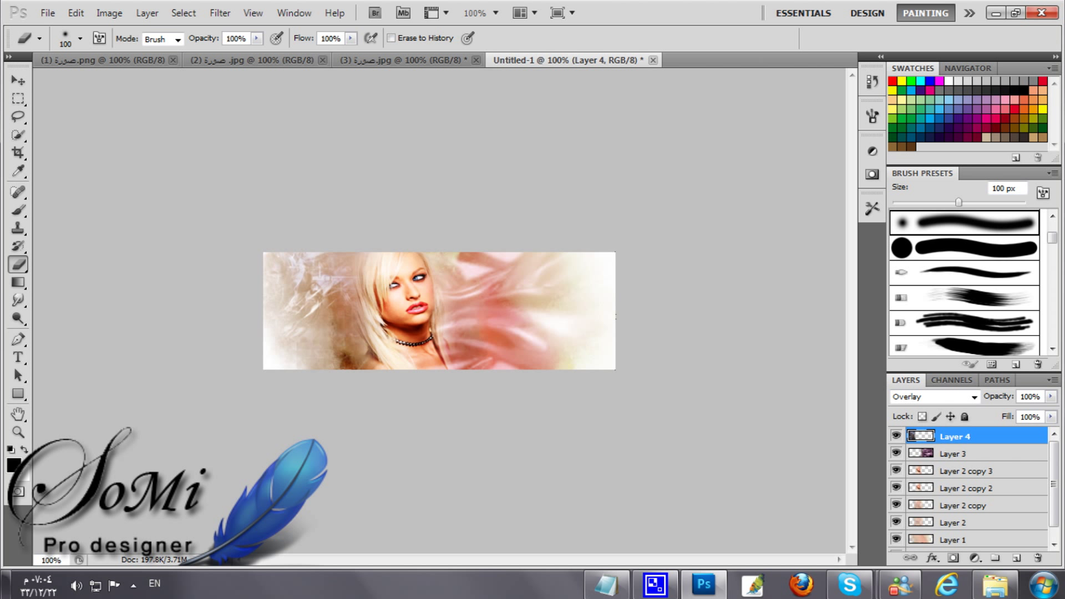
drag(370, 367, 339, 301)
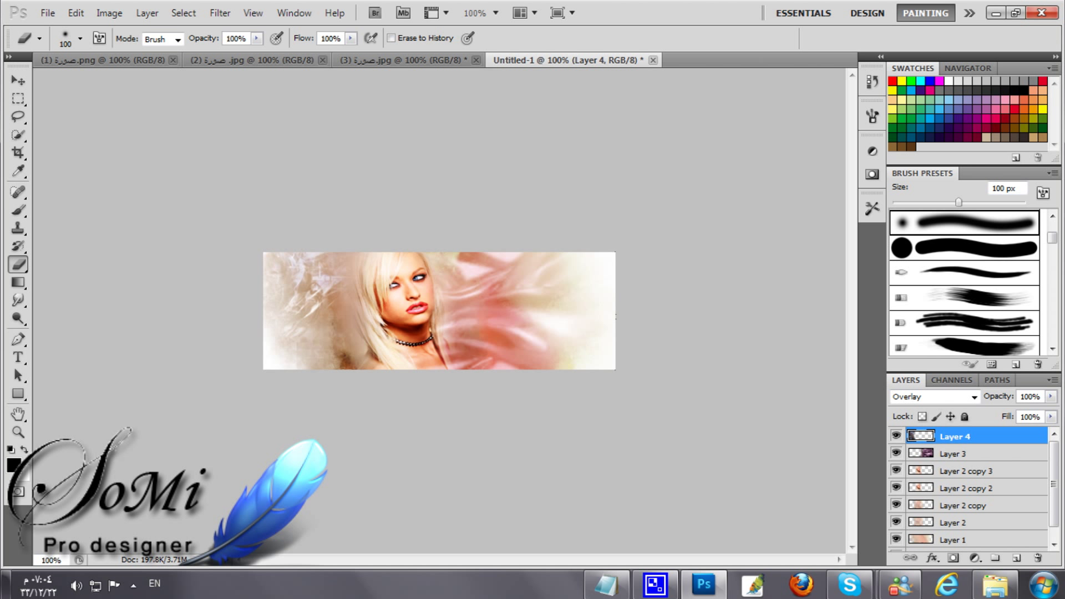
Flatten all layers of Untitled-1 into a single background.
click(965, 453)
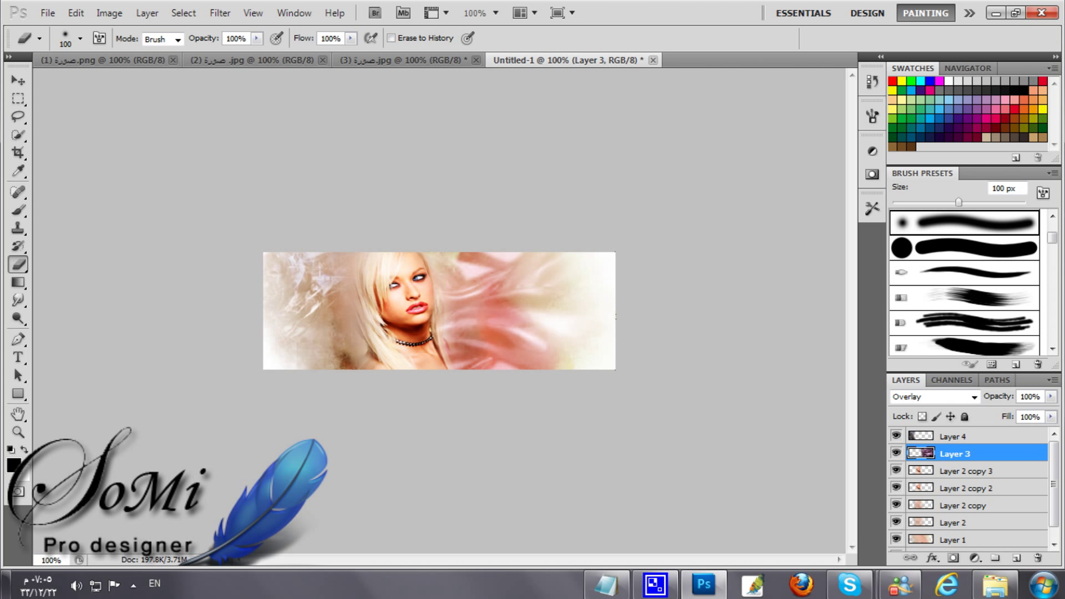
click(148, 12)
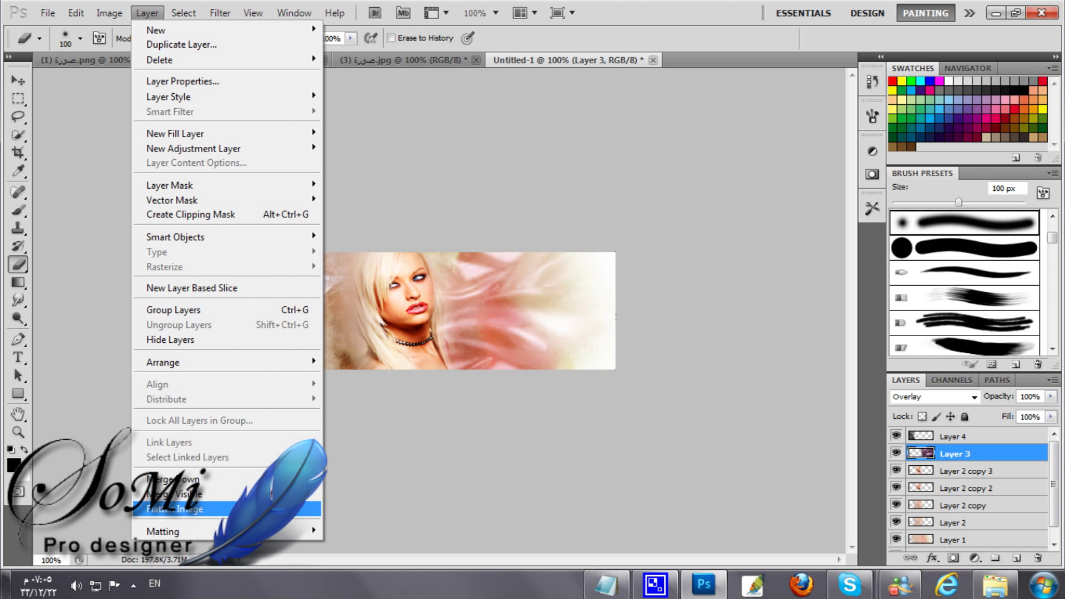
key(Return)
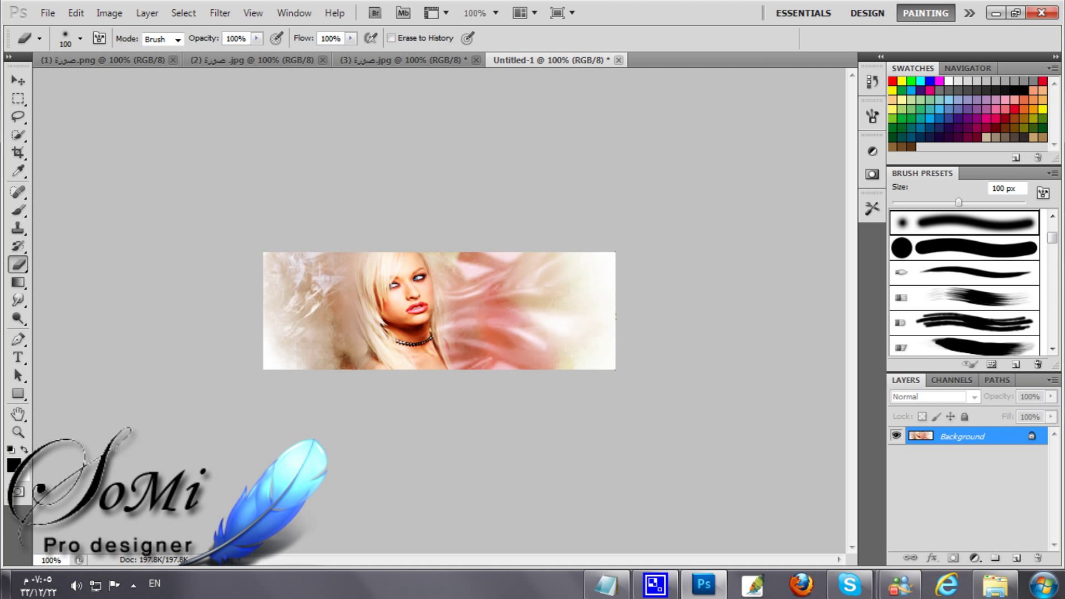
Add a Hue/Saturation adjustment layer with Colorize on, hue 360 and saturation 9.
click(975, 558)
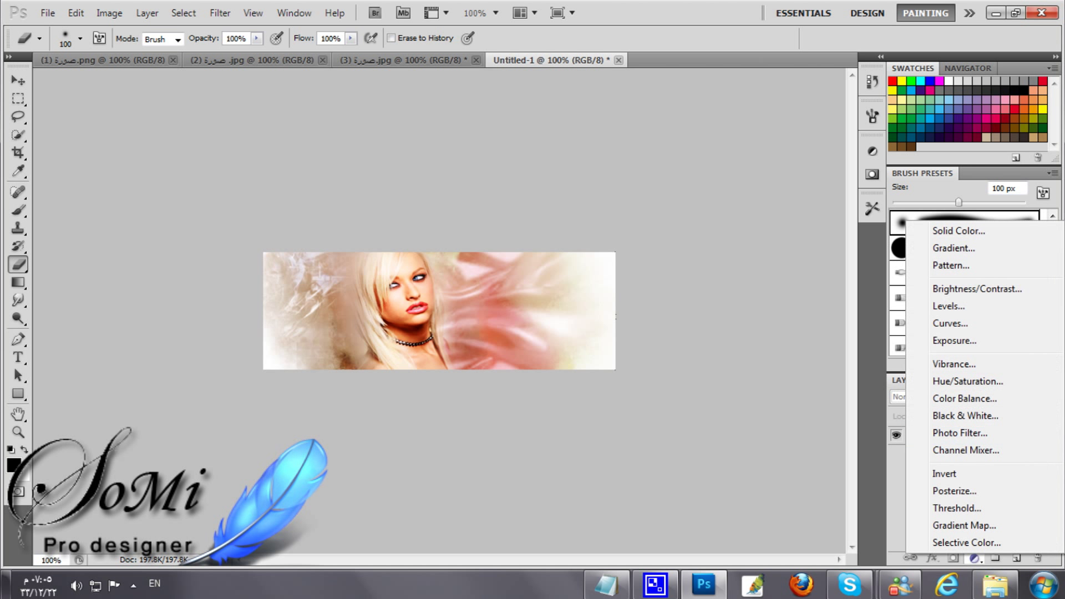
click(921, 382)
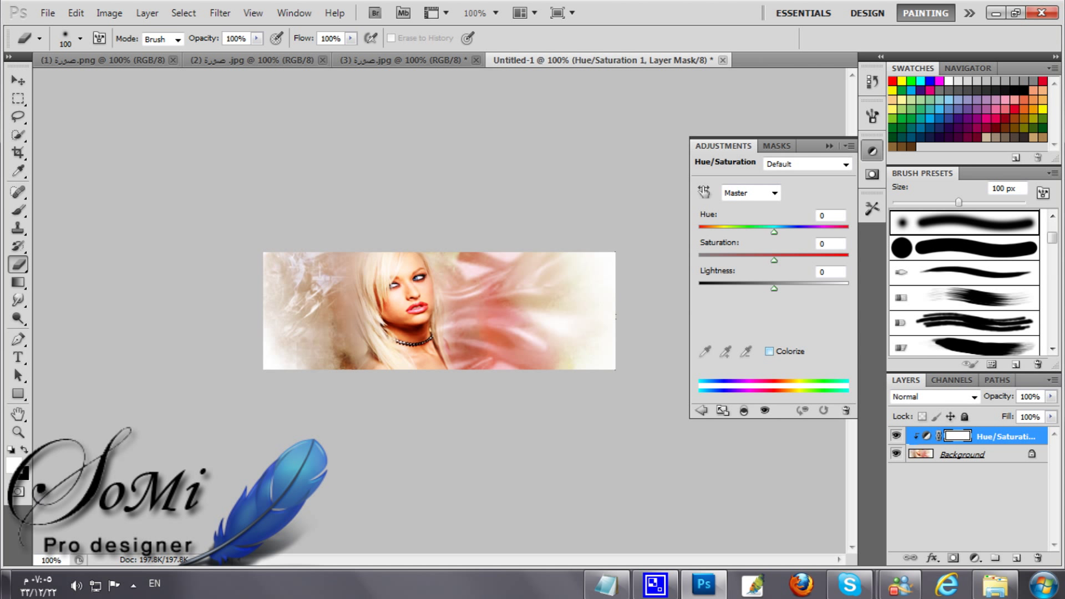
click(769, 352)
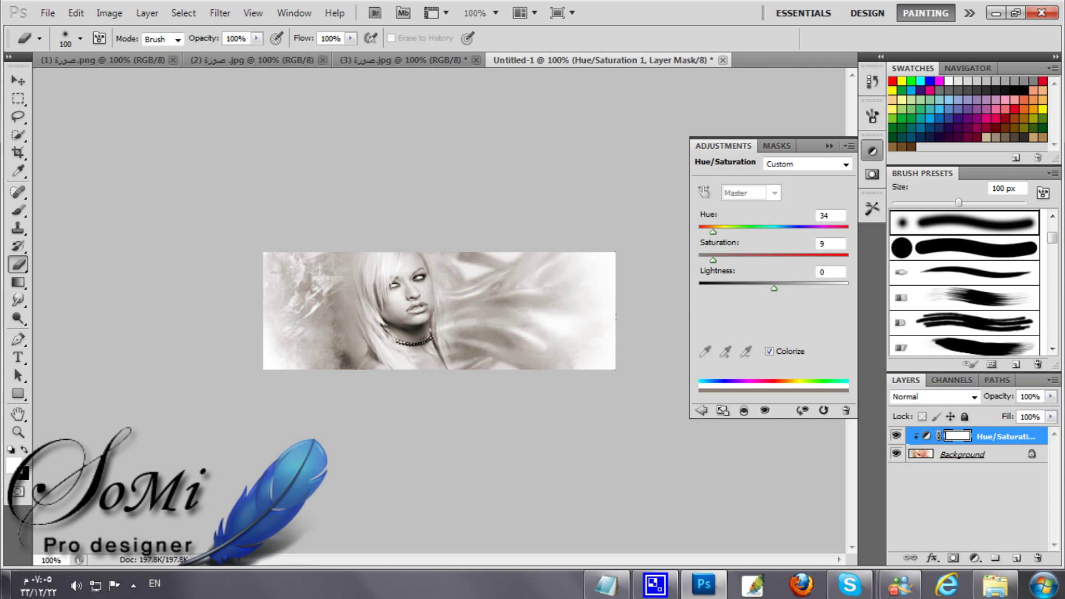
drag(808, 232, 848, 232)
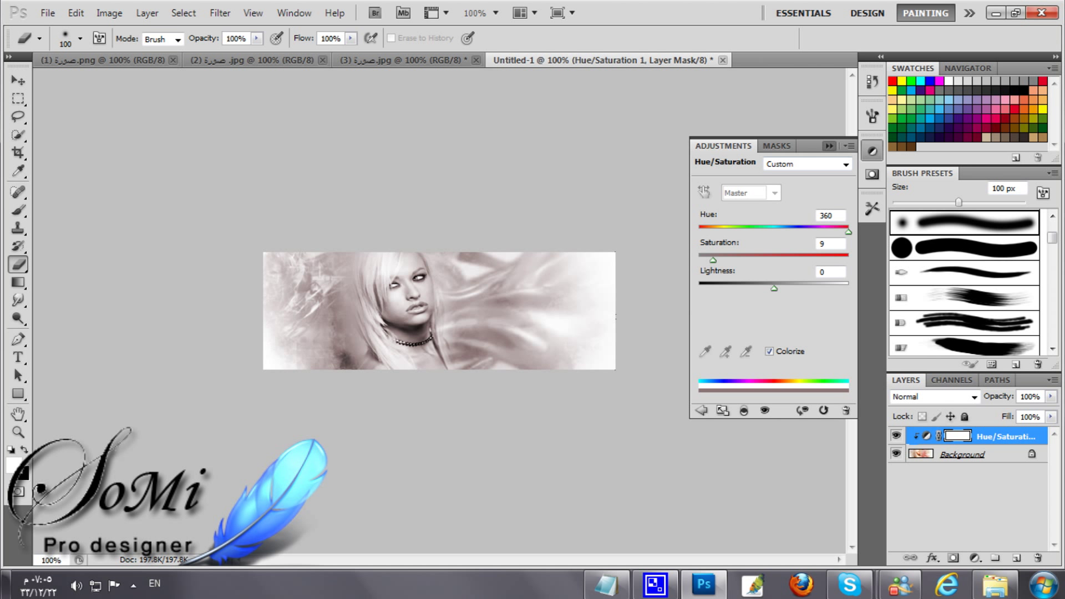
click(829, 146)
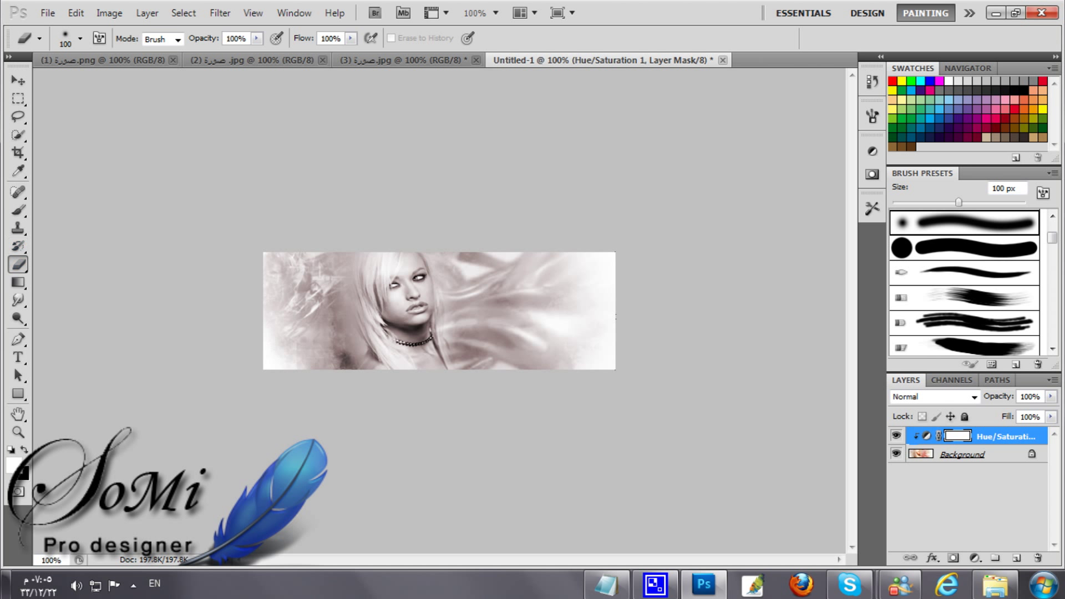
Add the text "SOMI - DES" in Segoe Print Regular 17 pt, black, to the right of the portrait's neck.
click(18, 358)
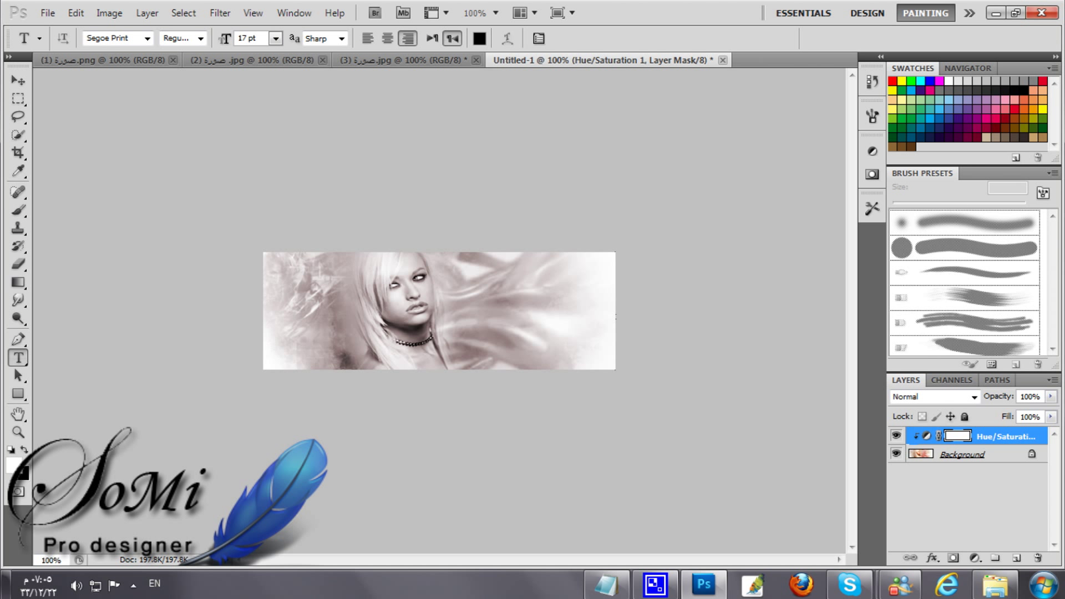
drag(520, 322, 604, 354)
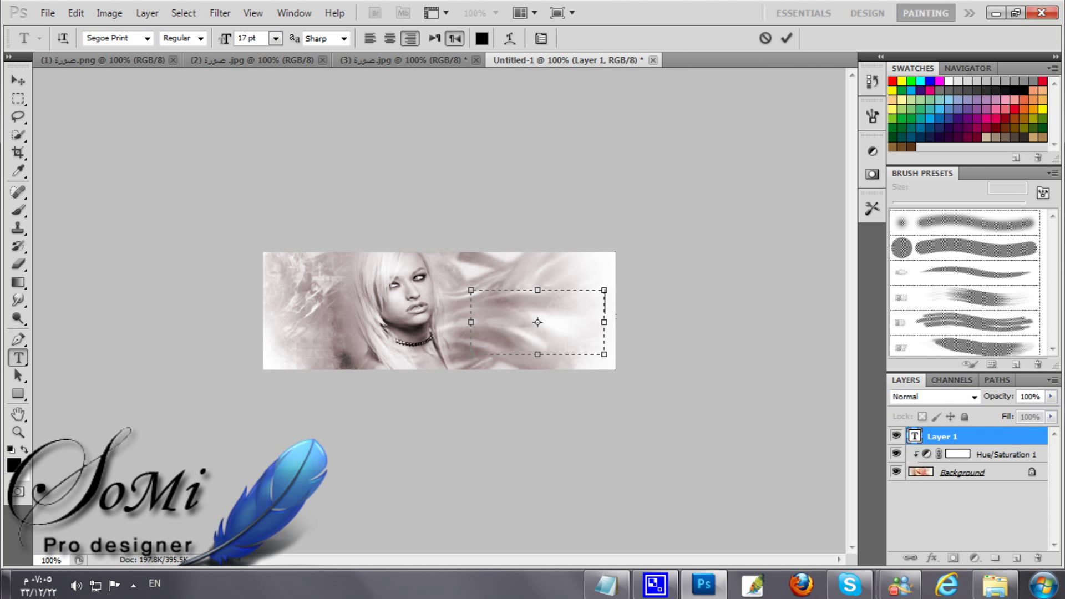
text(SOMI)
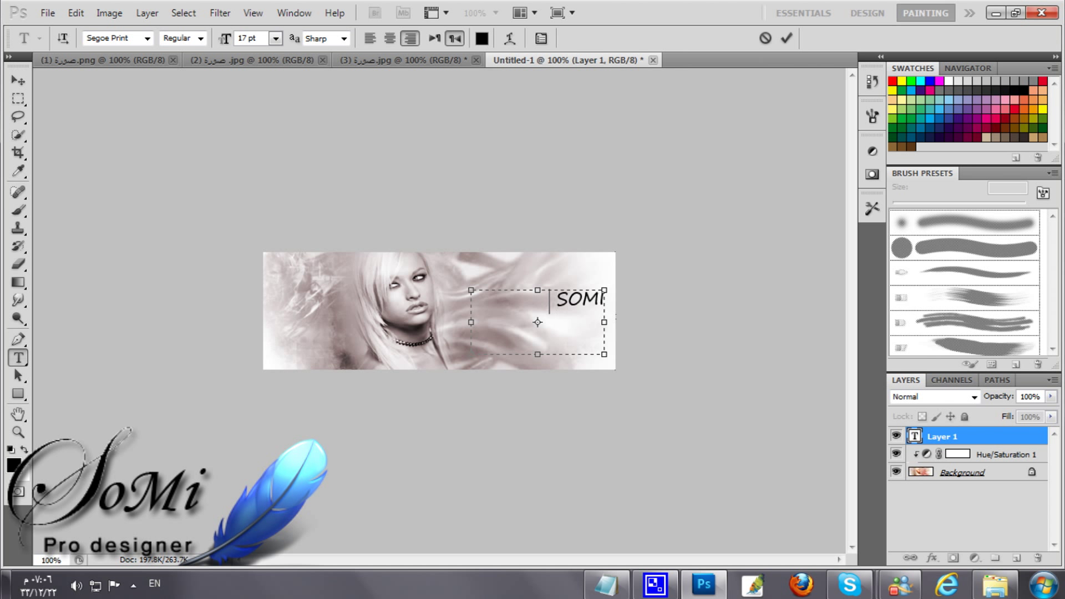
text( - DES)
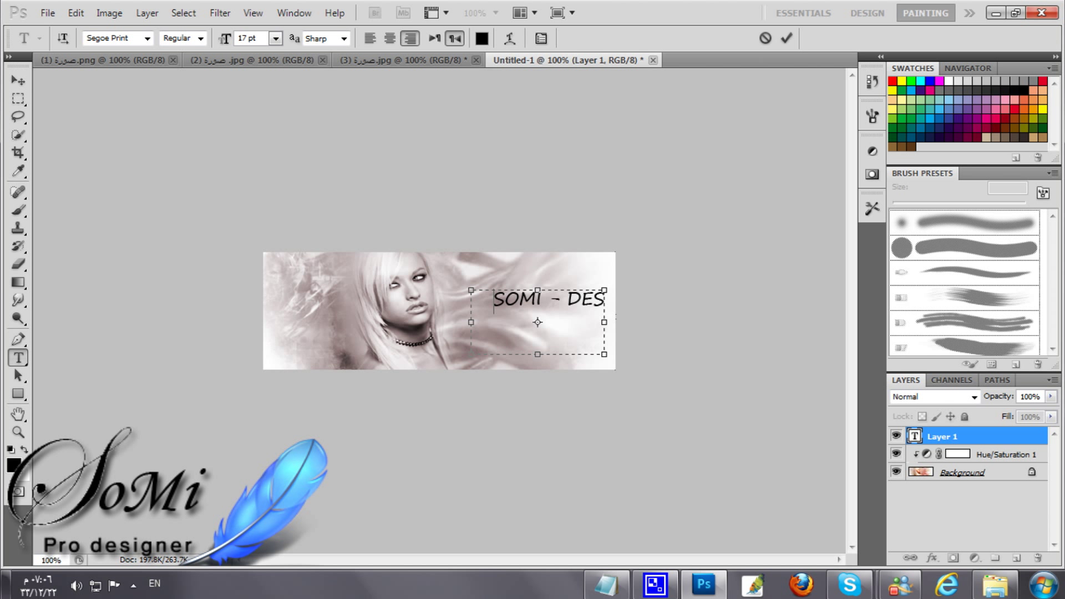
drag(538, 323, 509, 350)
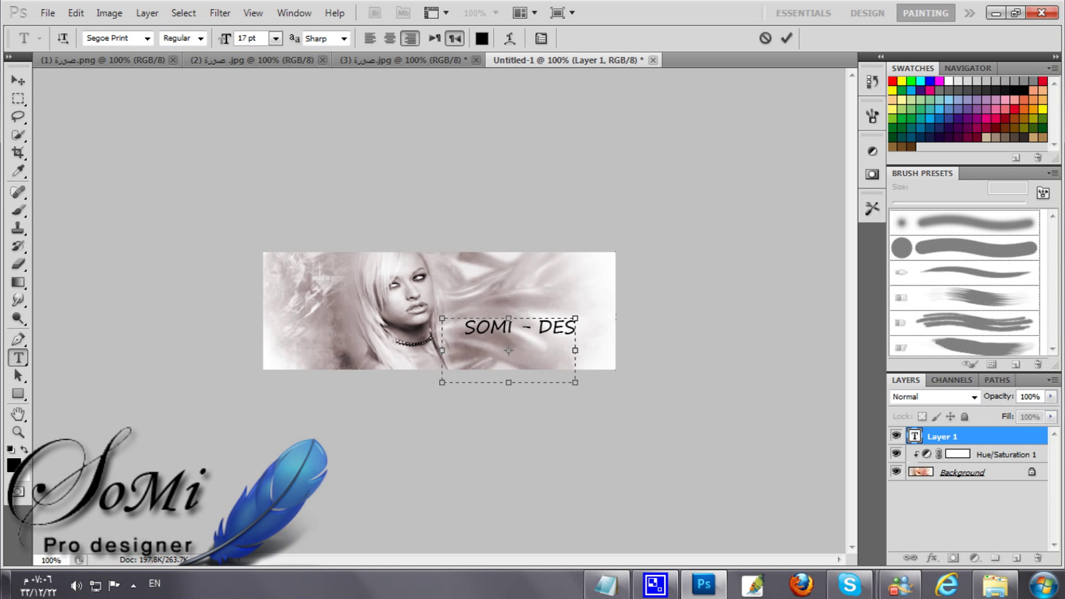
key(ctrl+Return)
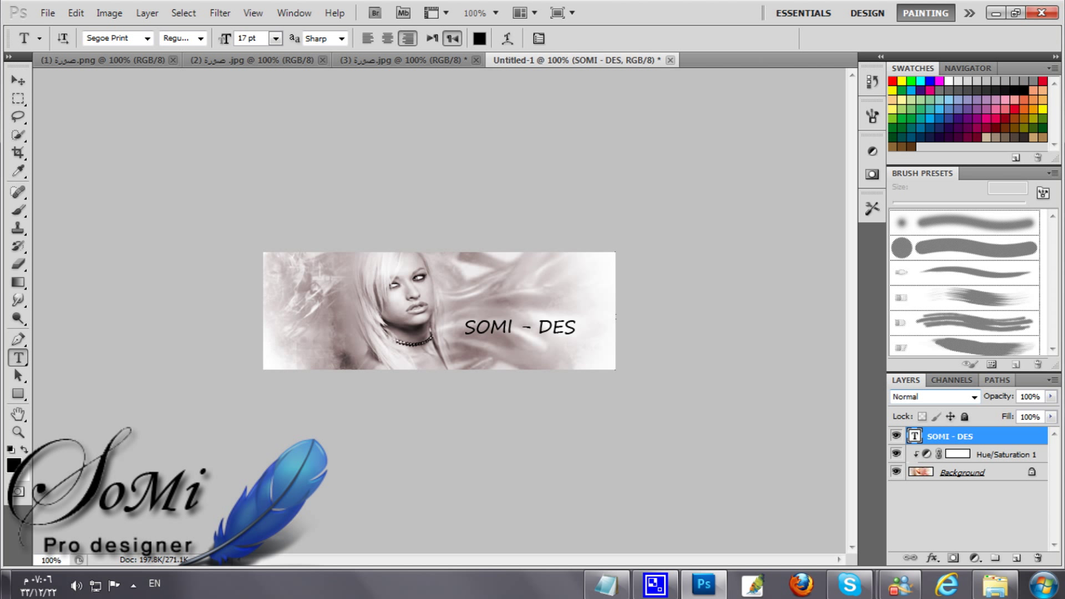
Set the "SOMI - DES" text layer's blend mode to Overlay and move the text down to the banner's bottom edge.
click(935, 397)
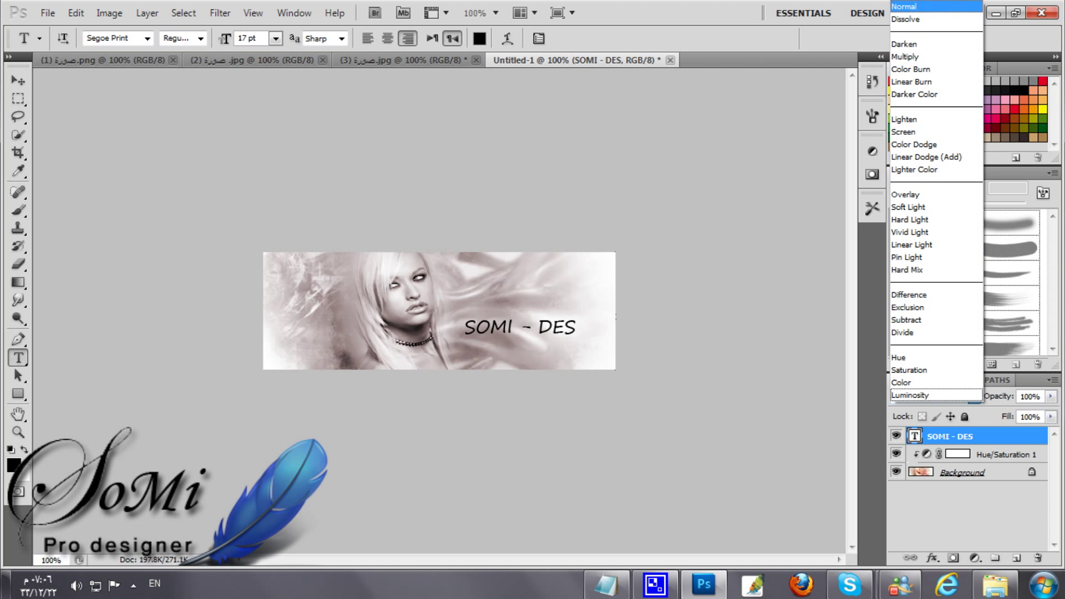
click(905, 194)
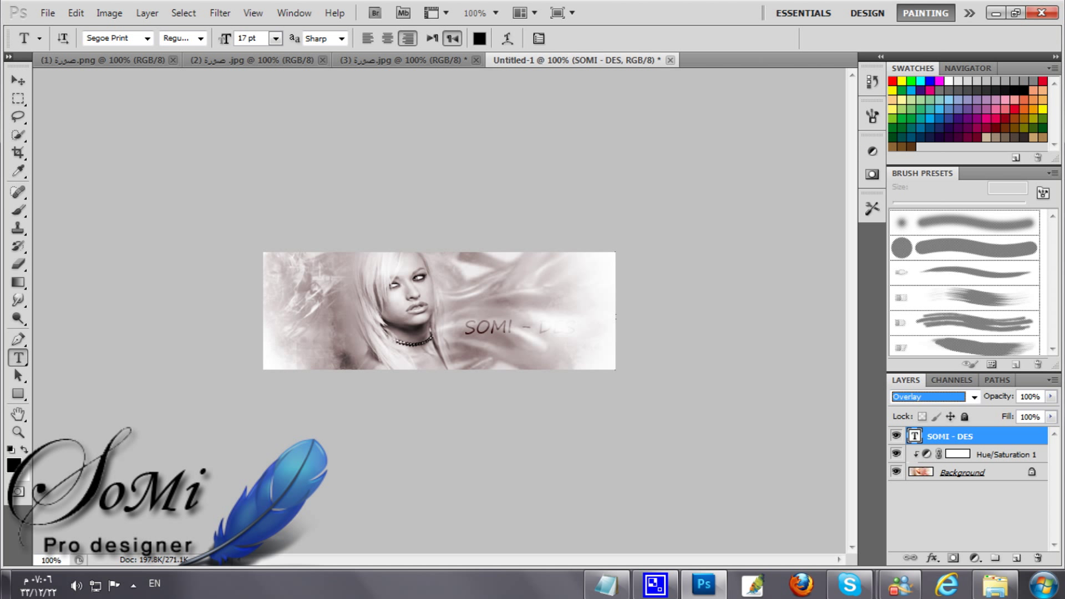
key(v)
drag(488, 327, 522, 356)
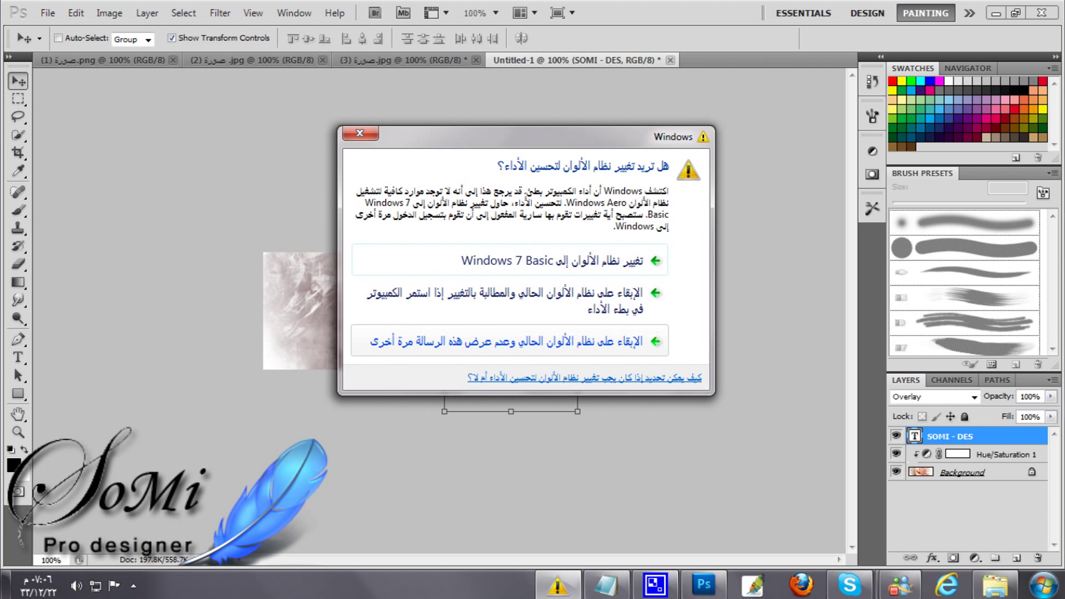
click(509, 341)
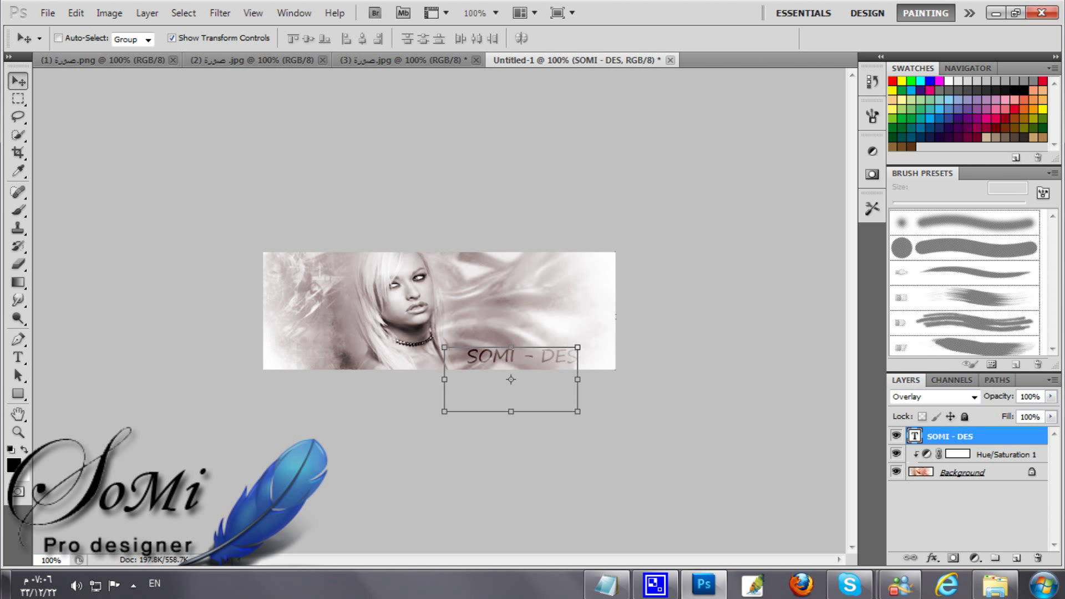